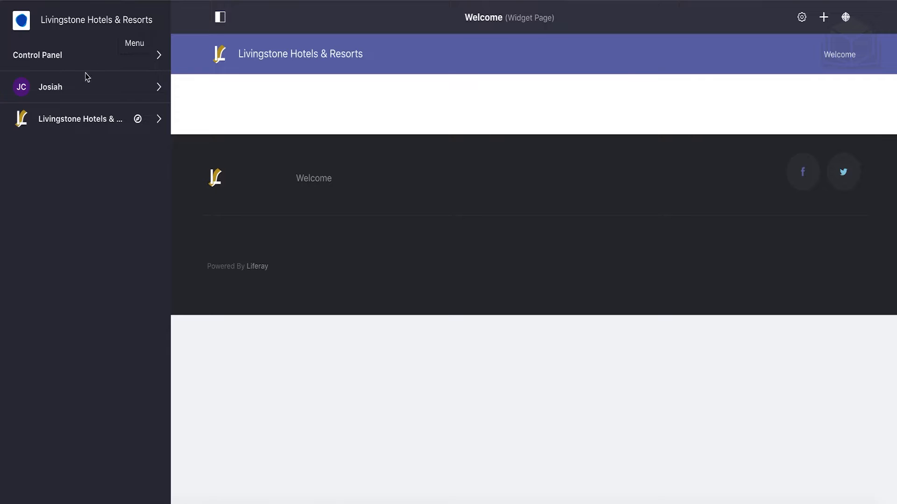
Open the app upload form from the Control Panel's App Manager.
click(85, 60)
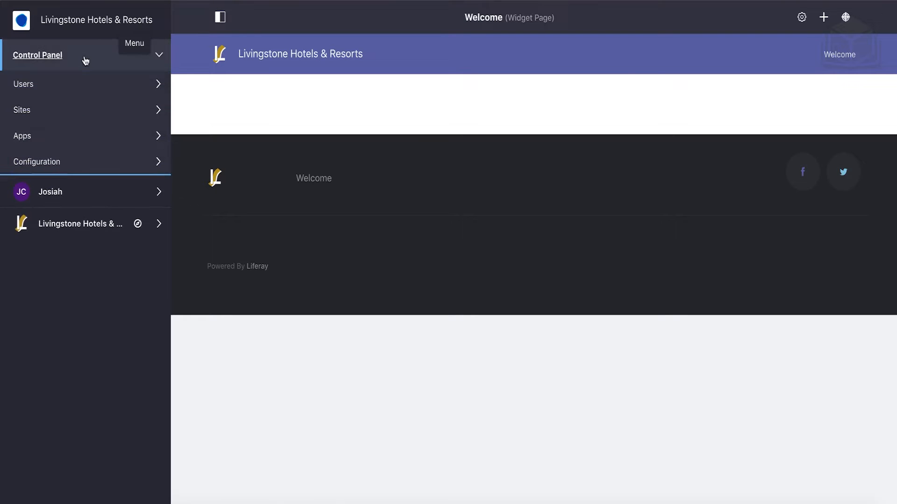
click(34, 140)
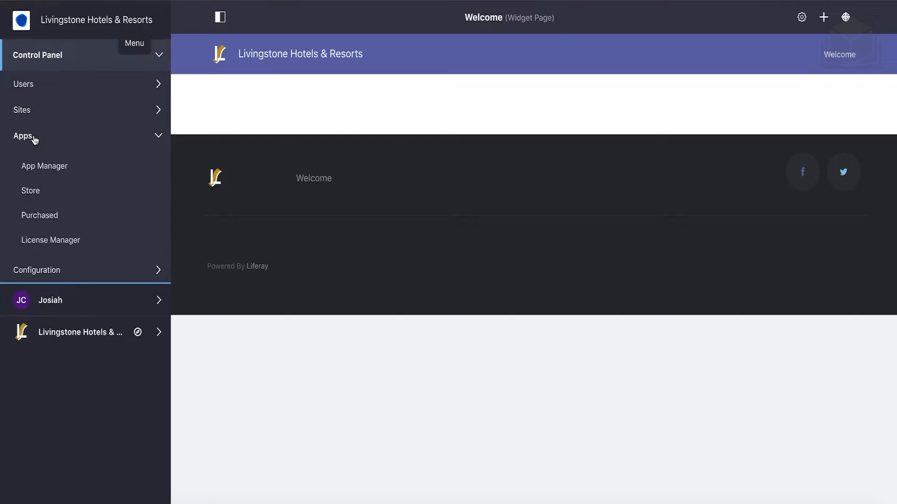
click(64, 171)
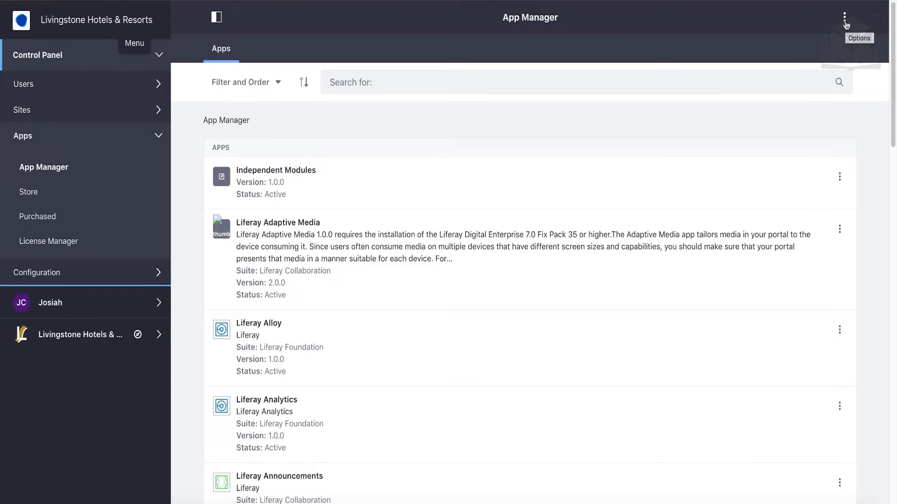
click(845, 21)
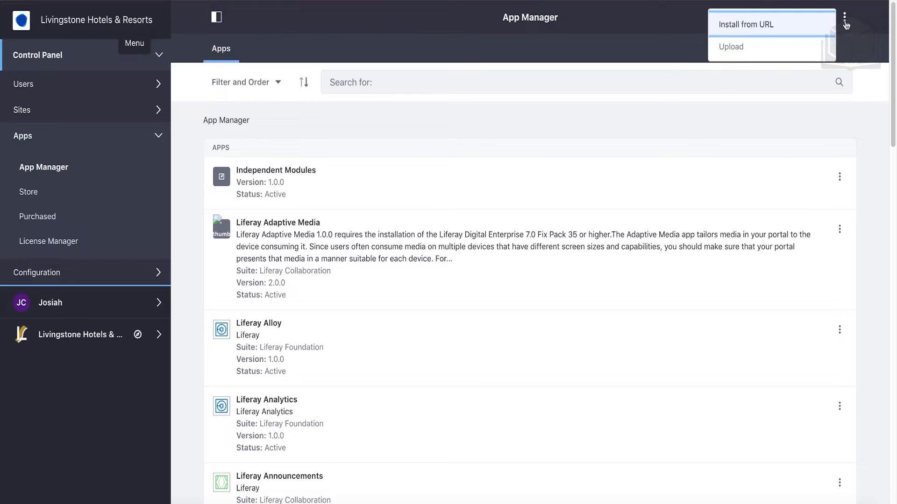
click(785, 54)
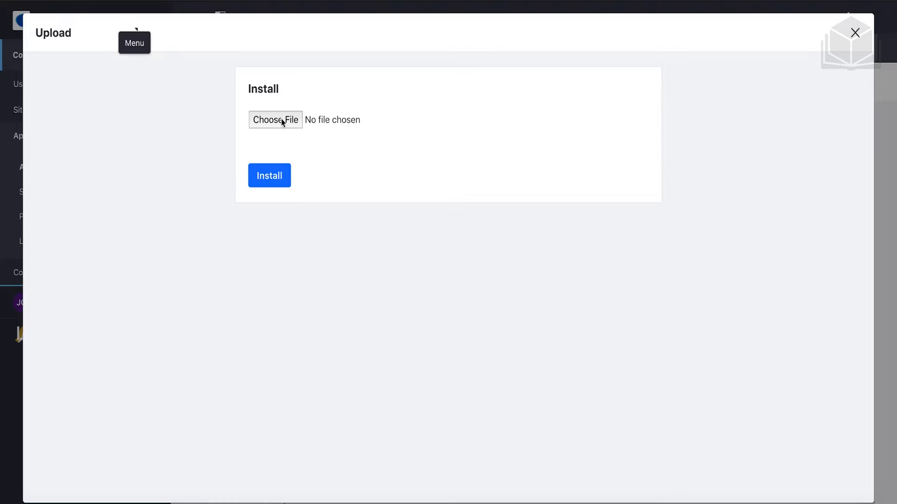
Install com.liferay.training.contentloader.jar from the 02-integrating-identity-management folder and close the upload form.
click(282, 120)
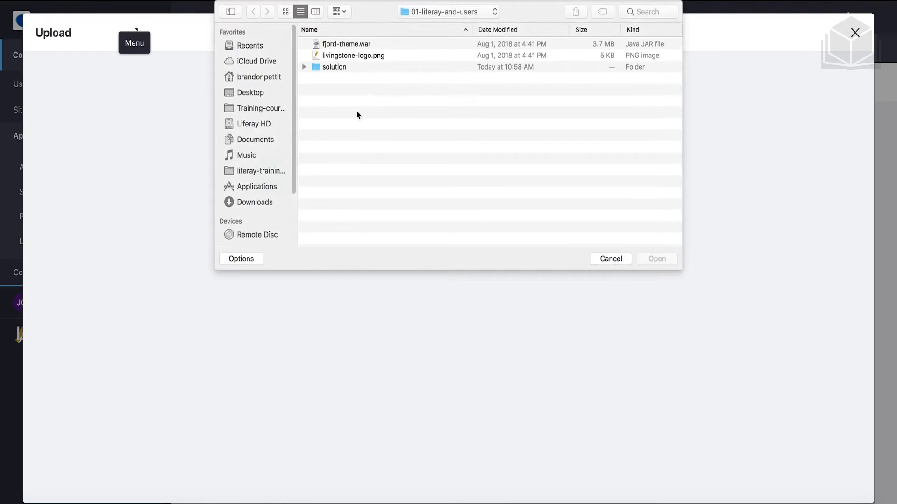
click(421, 15)
click(428, 23)
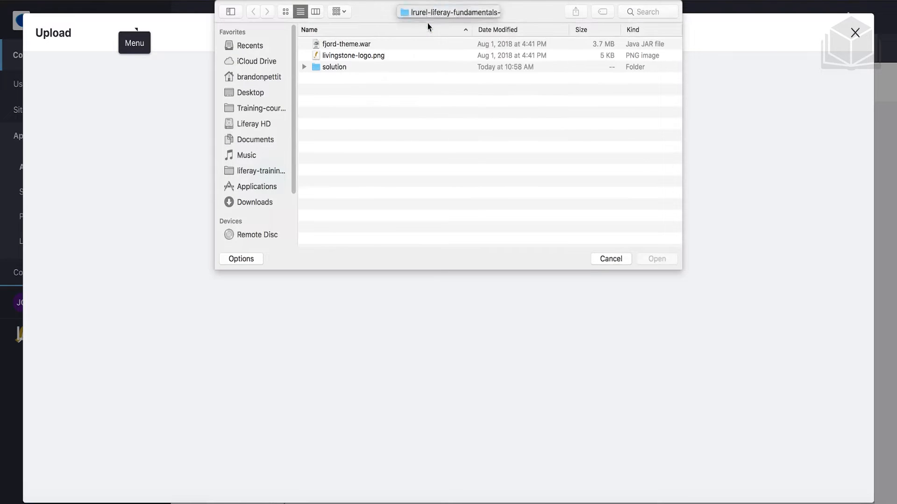
click(305, 45)
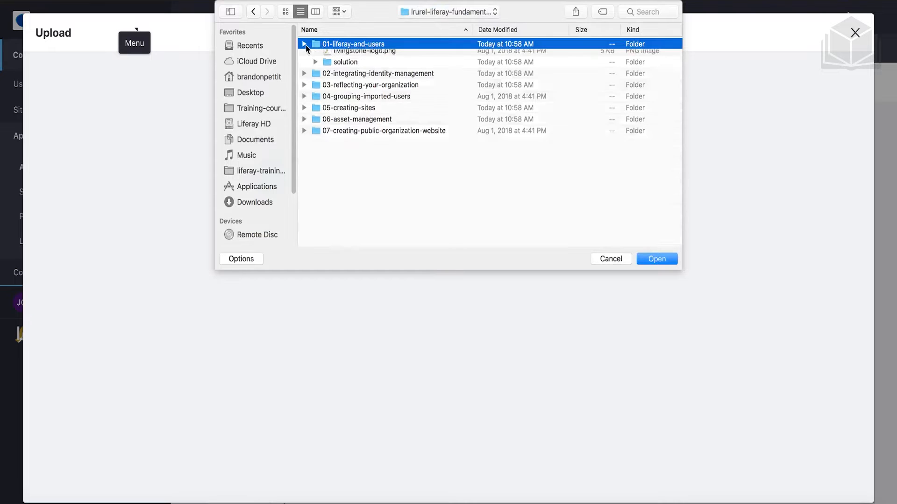
click(305, 54)
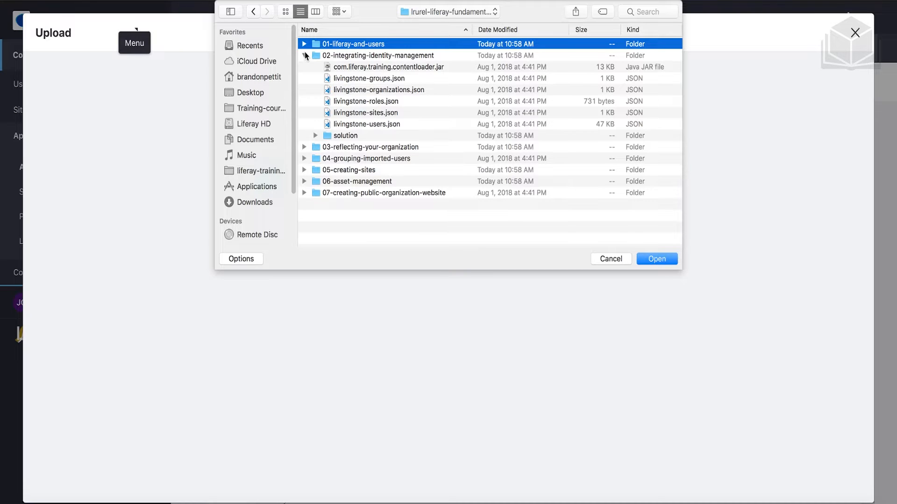
click(339, 55)
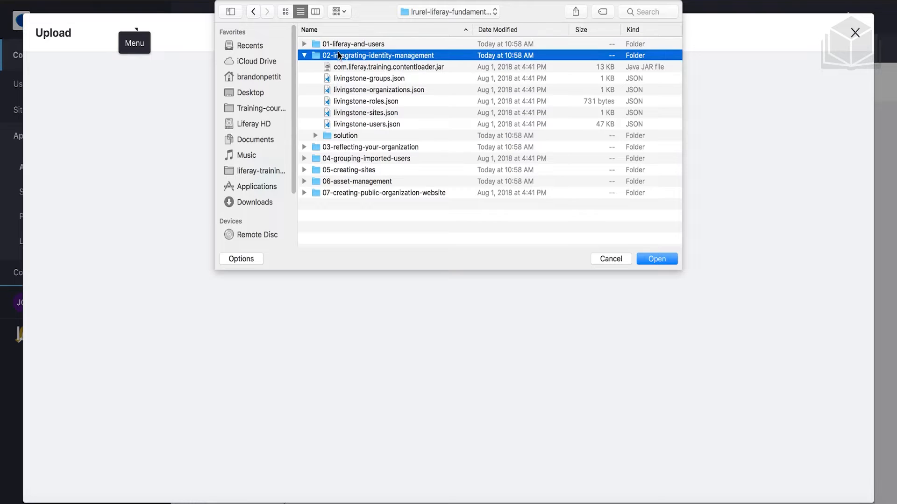
click(356, 70)
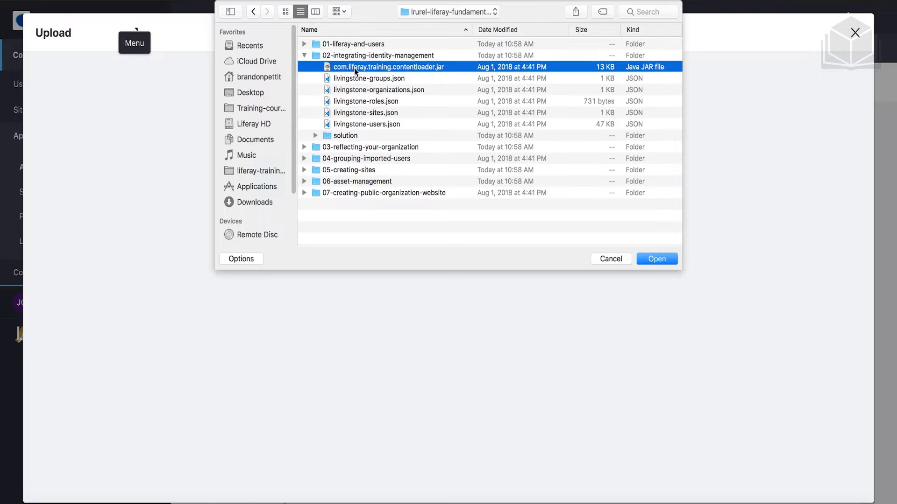
click(660, 260)
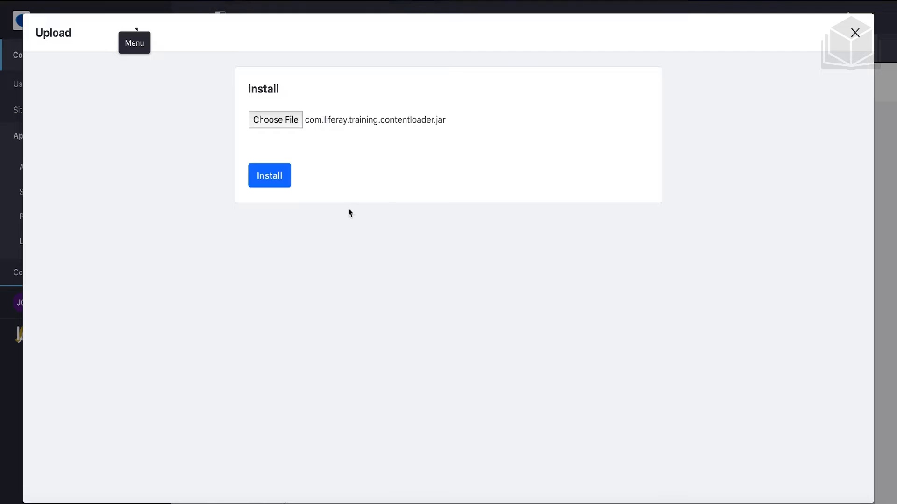
click(275, 177)
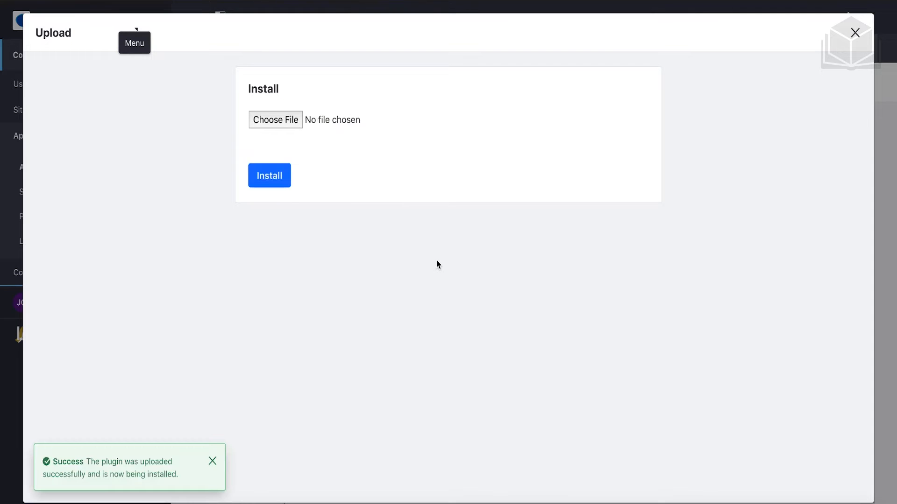
click(856, 33)
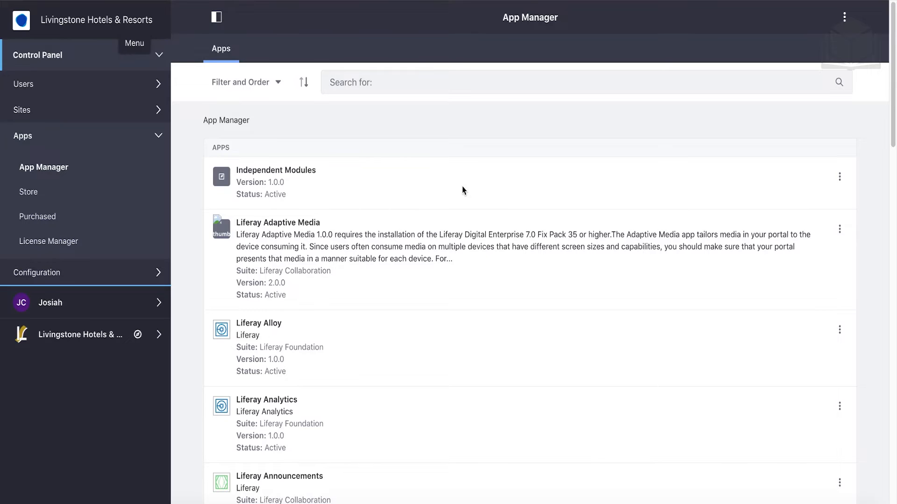
Examine the LDAP options in the Authentication section of the portal's Instance Settings.
click(69, 139)
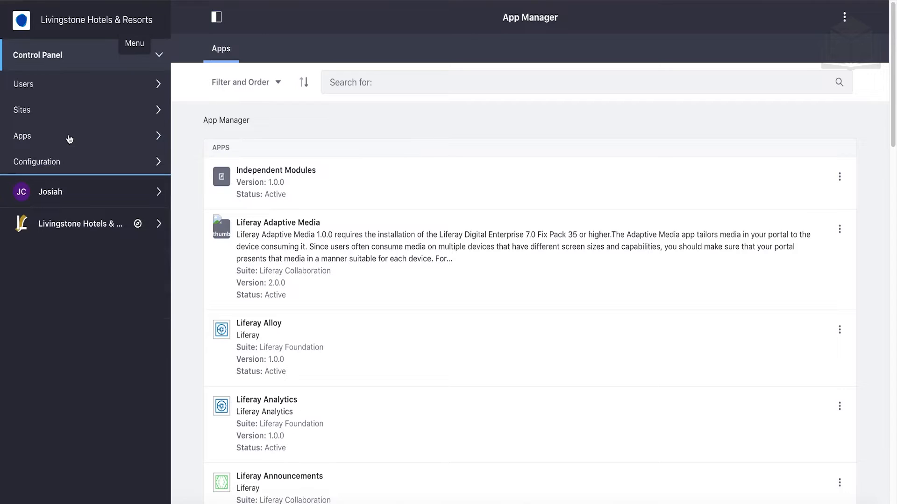
click(71, 165)
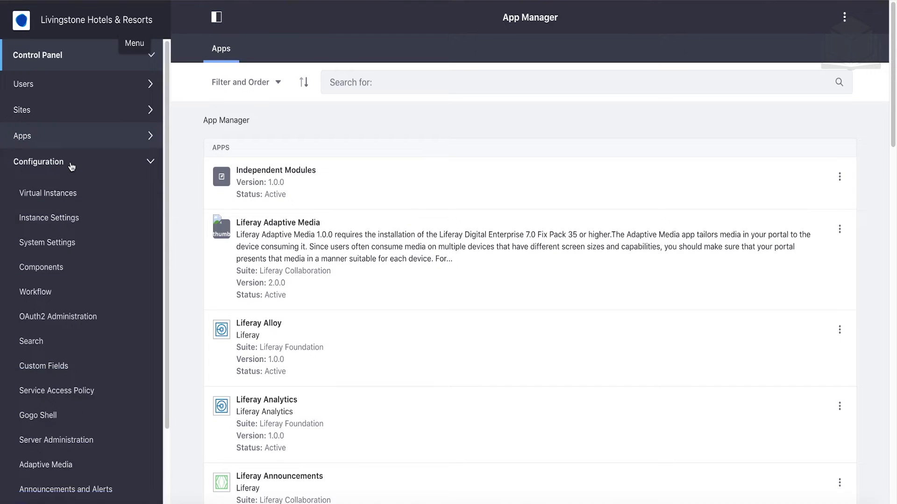
click(73, 220)
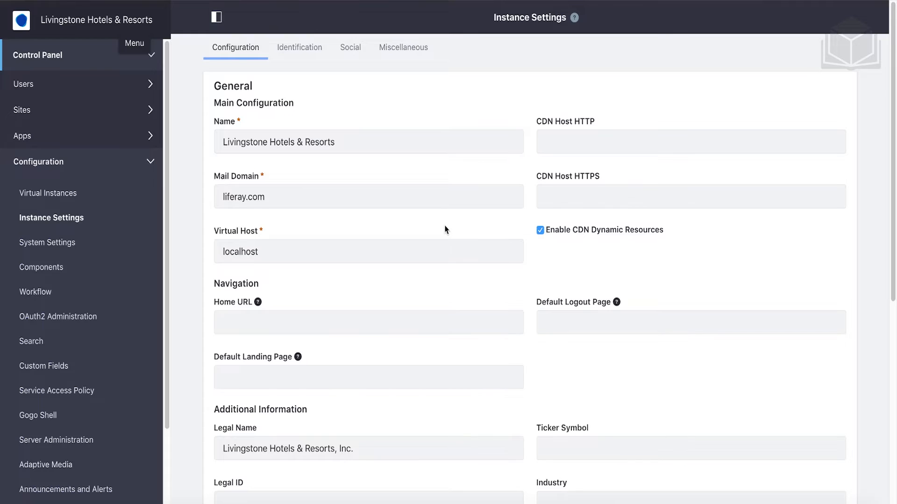
scroll(444, 229, down, 8)
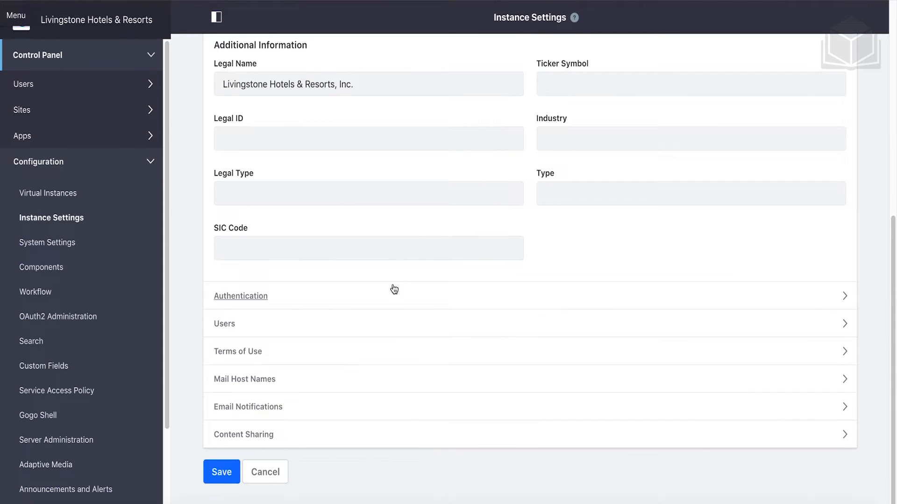
click(380, 304)
scroll(383, 307, down, 2)
scroll(383, 307, down, 1)
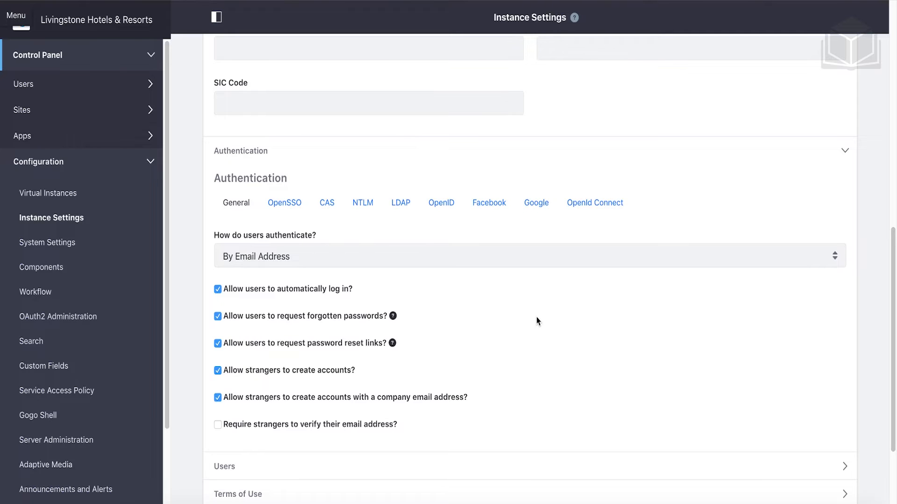
scroll(362, 252, down, 1)
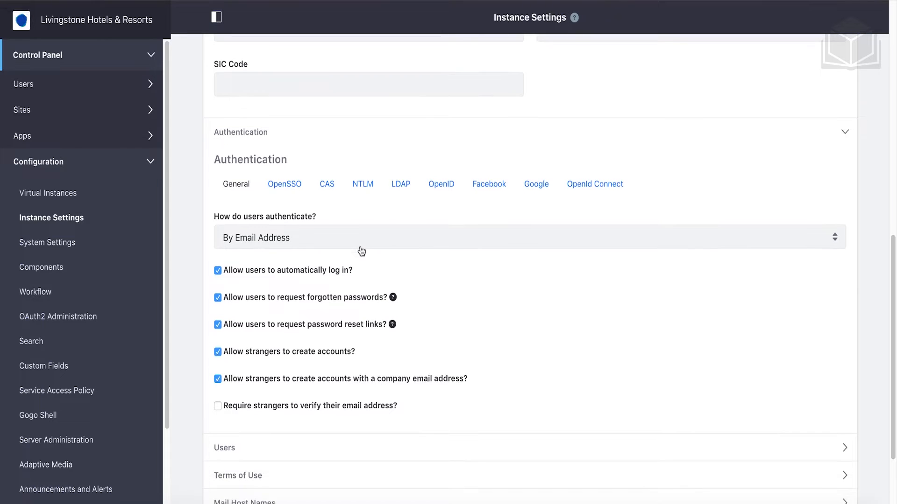
click(401, 183)
scroll(450, 266, down, 3)
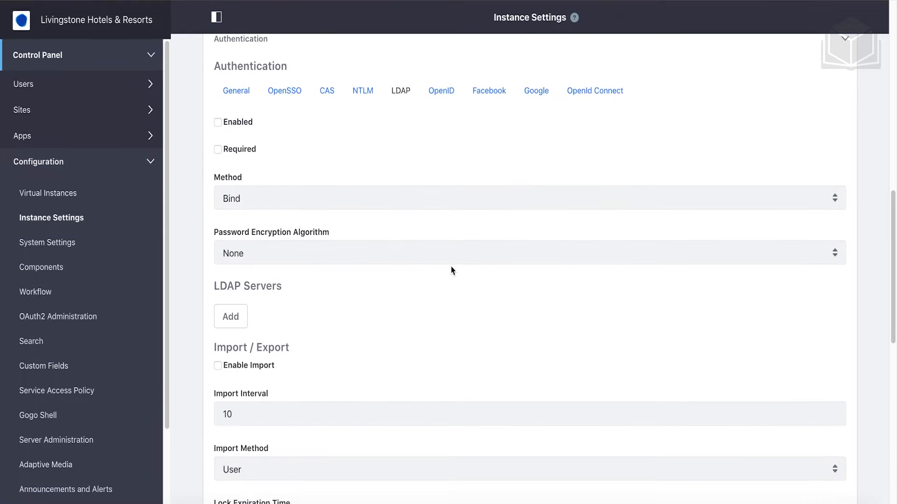
scroll(322, 166, down, 1)
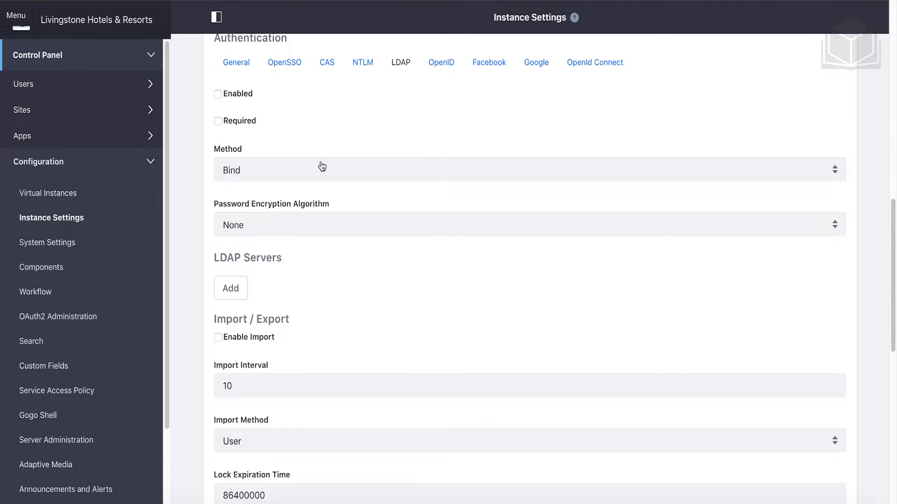
Go to the Livingstone Hotels & Resorts site and add the Content Loader sample widget to its Welcome page.
click(86, 169)
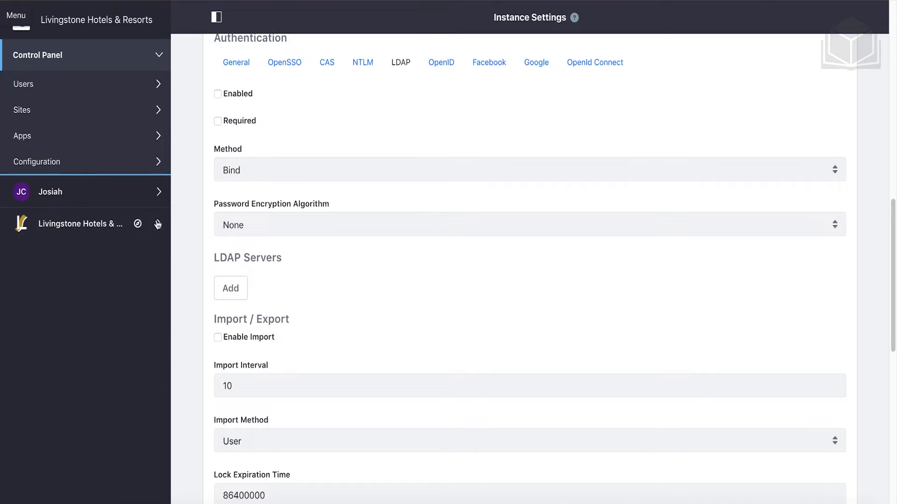
click(83, 238)
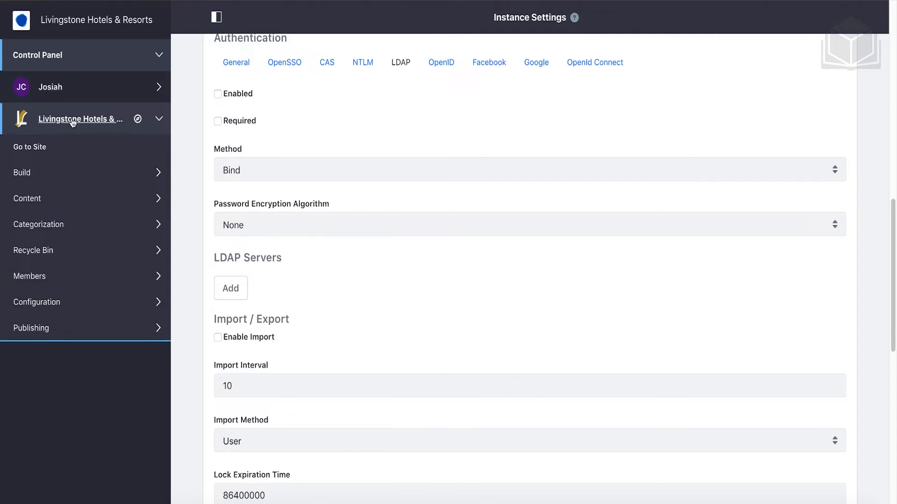
click(43, 148)
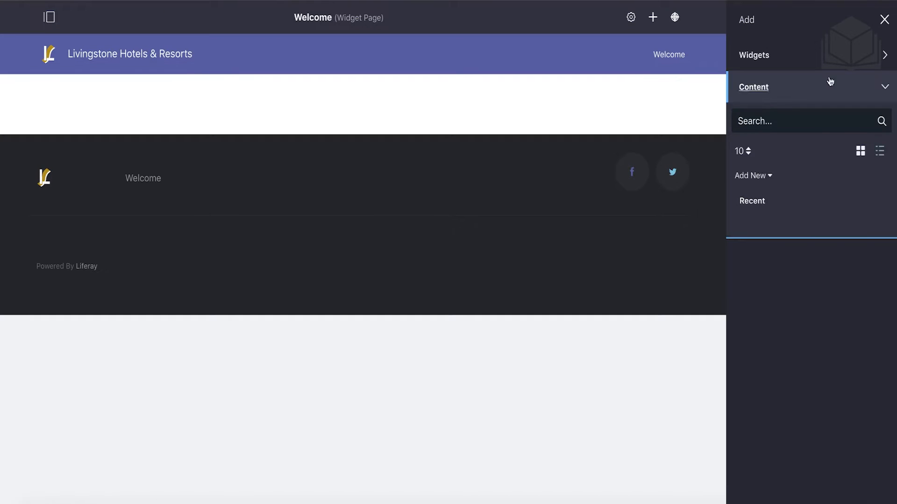
click(798, 63)
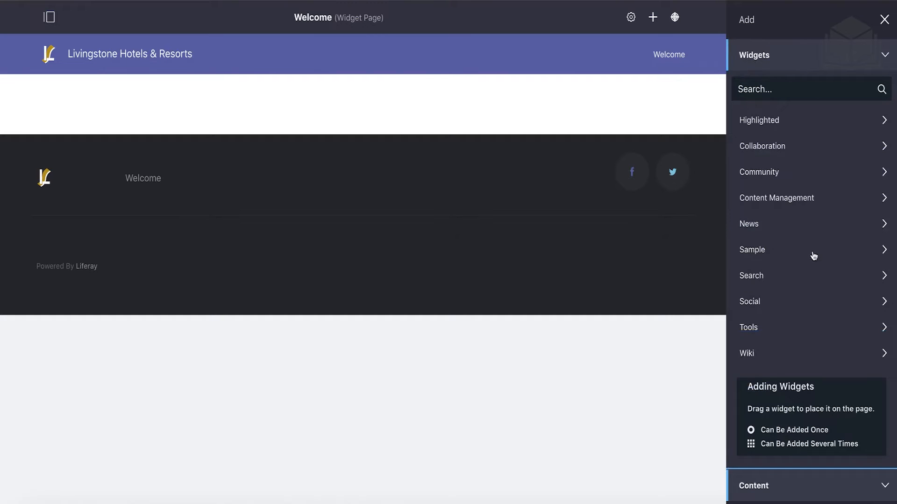
click(784, 253)
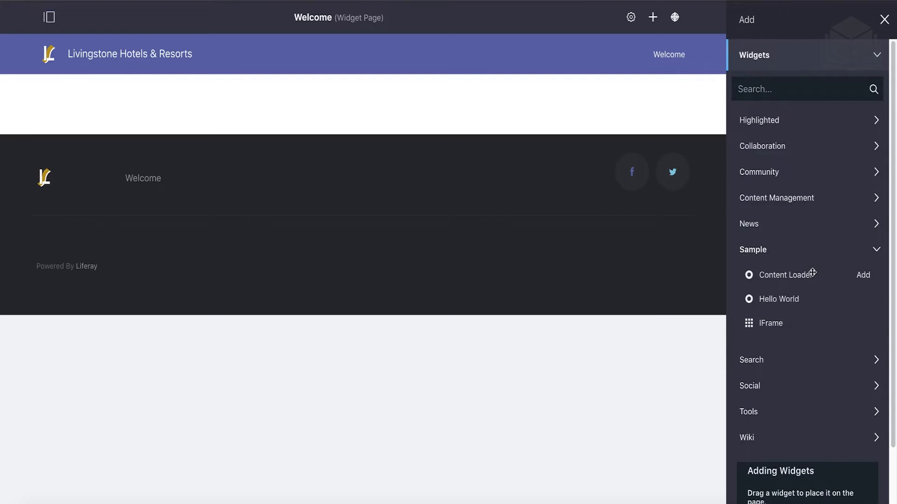
drag(798, 275, 486, 102)
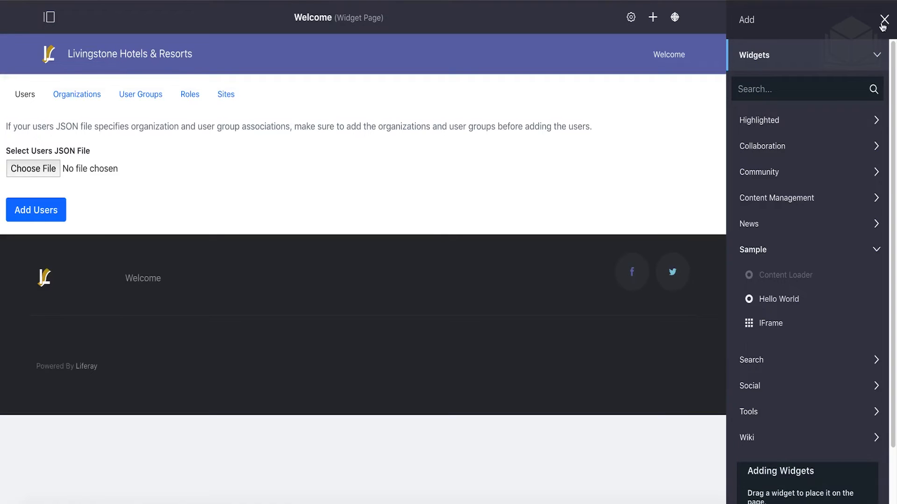
click(883, 21)
click(133, 19)
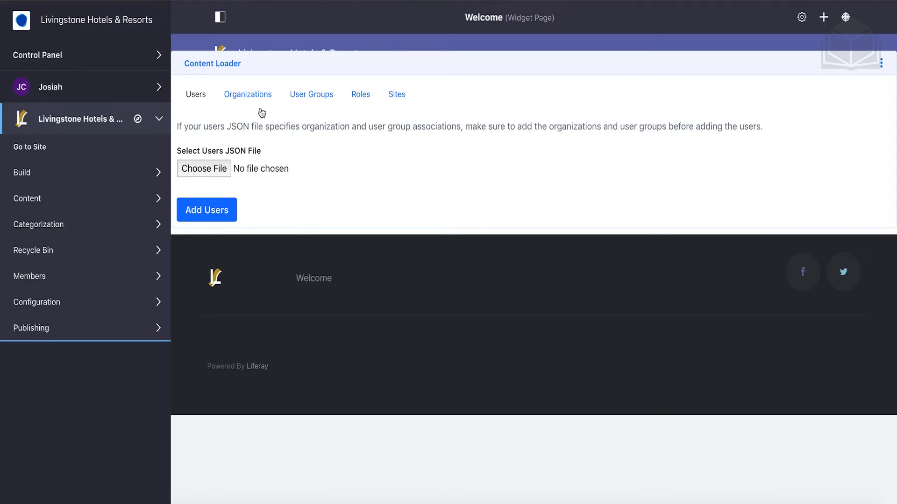
Add the organizations from livingstone-organizations.json with the Content Loader.
click(247, 95)
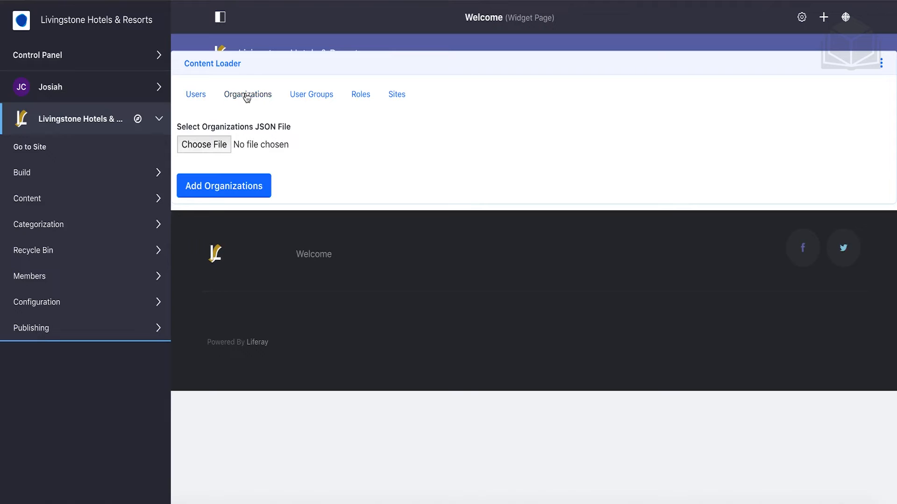
click(204, 144)
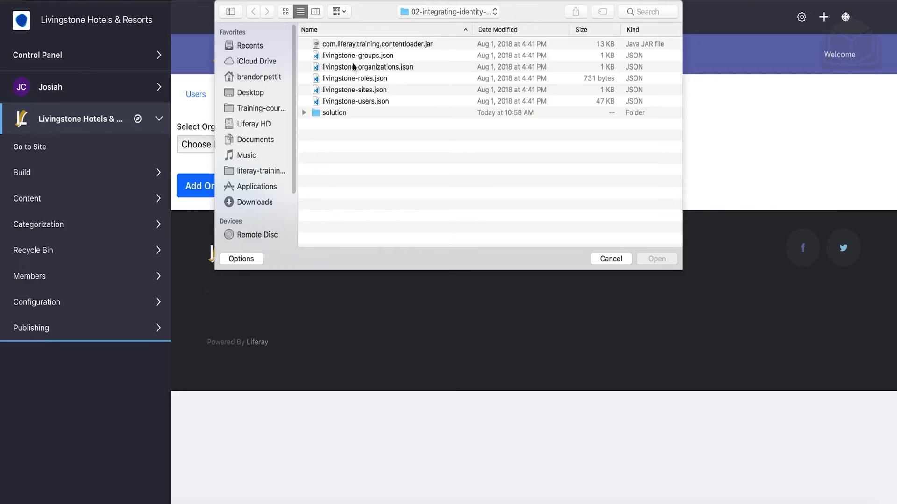
click(363, 67)
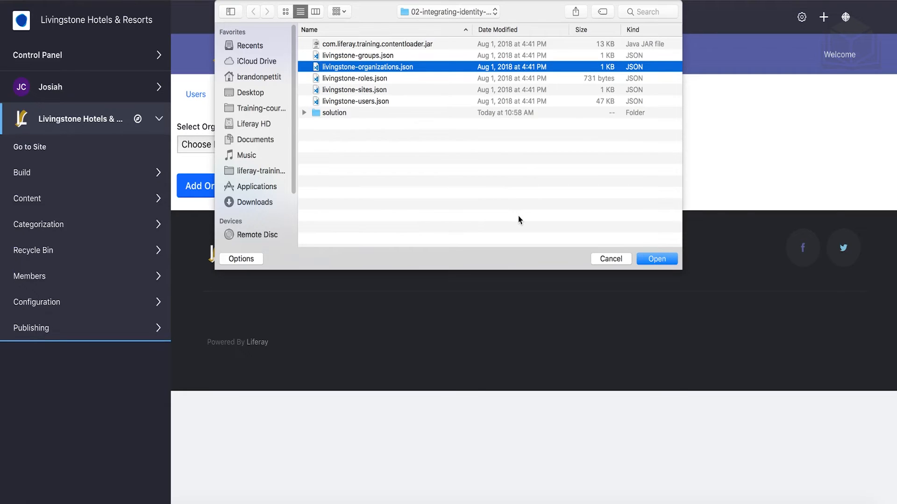
click(655, 260)
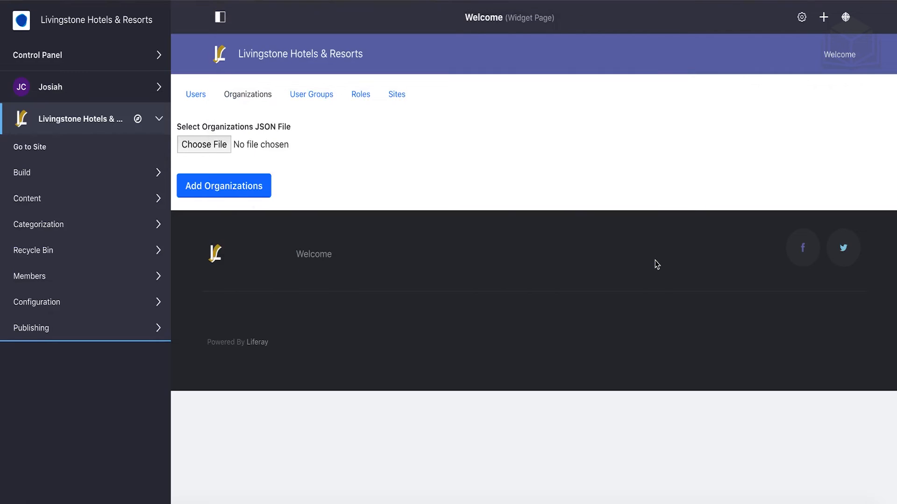
click(264, 194)
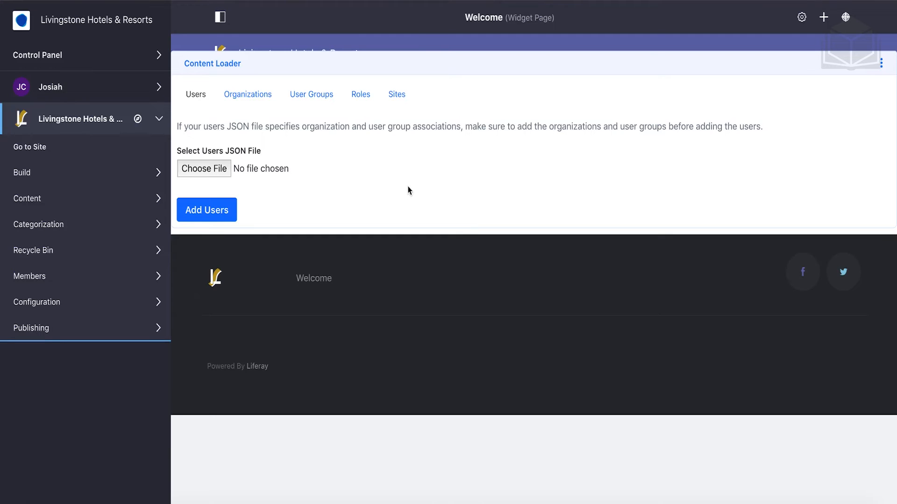
Add the sites from livingstone-sites.json with the Content Loader.
click(399, 97)
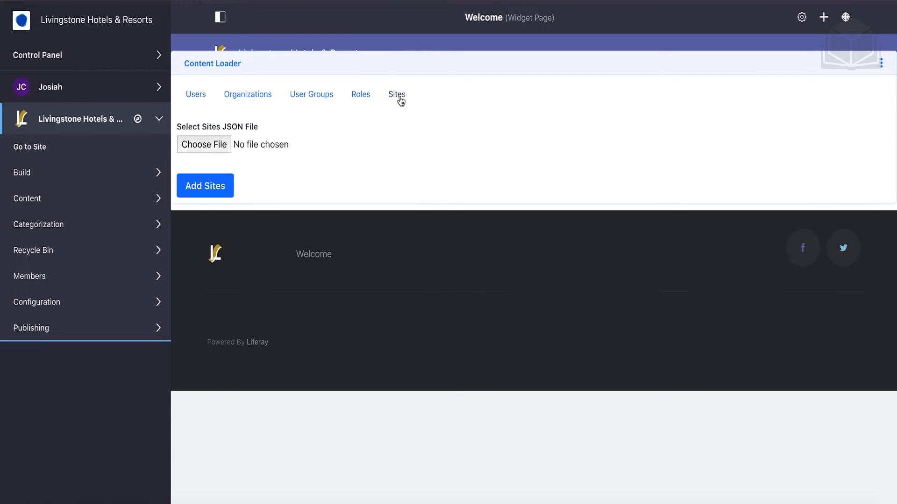
click(219, 147)
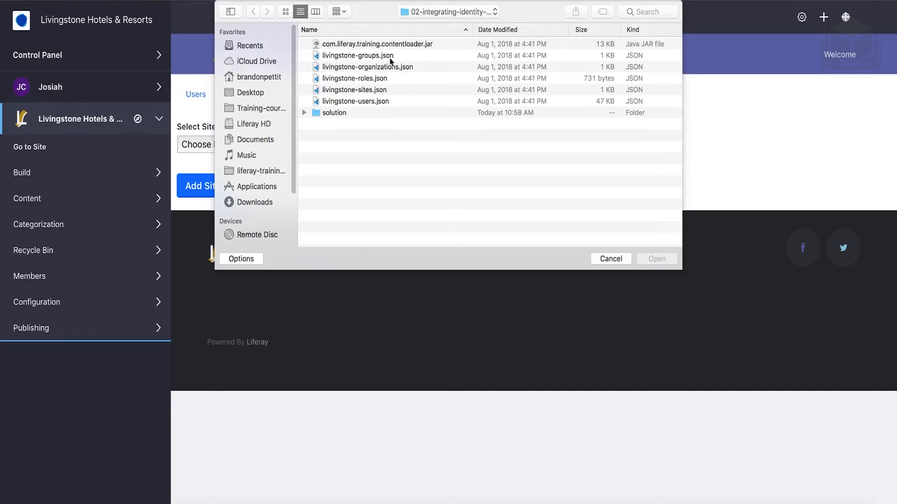
click(361, 90)
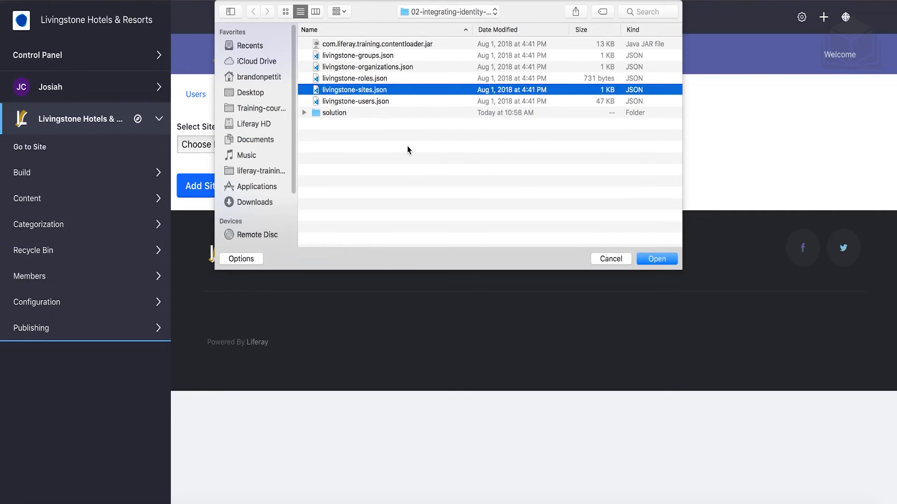
click(656, 258)
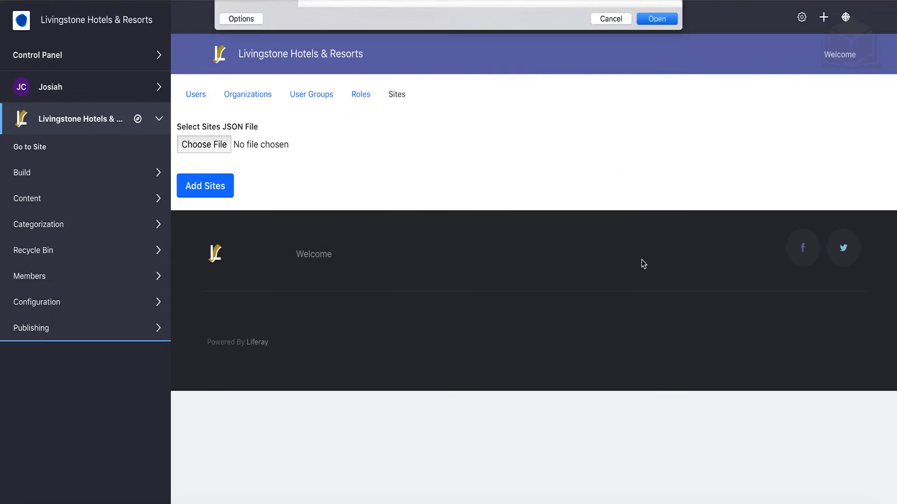
click(215, 194)
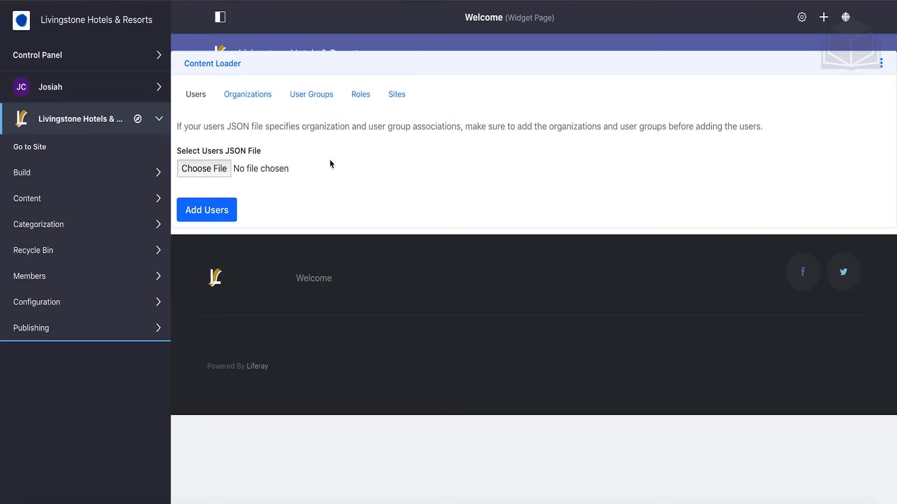
Add the roles from livingstone-roles.json with the Content Loader.
click(358, 98)
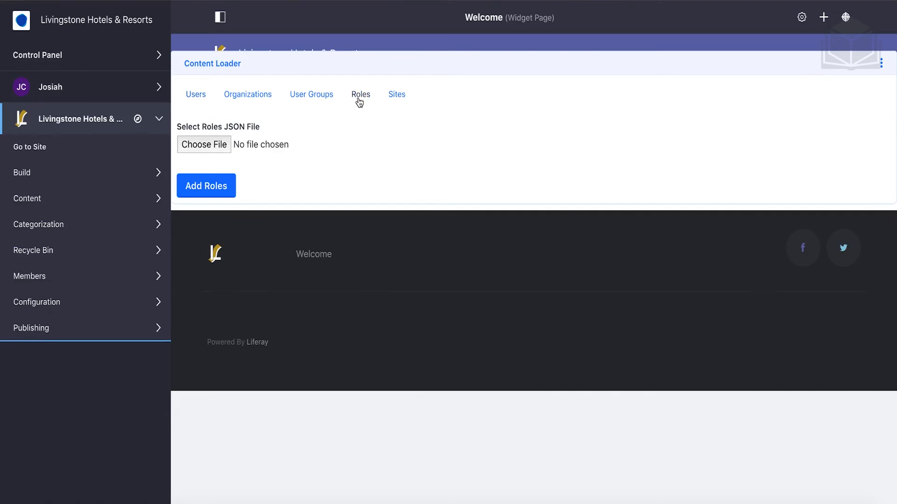
click(226, 149)
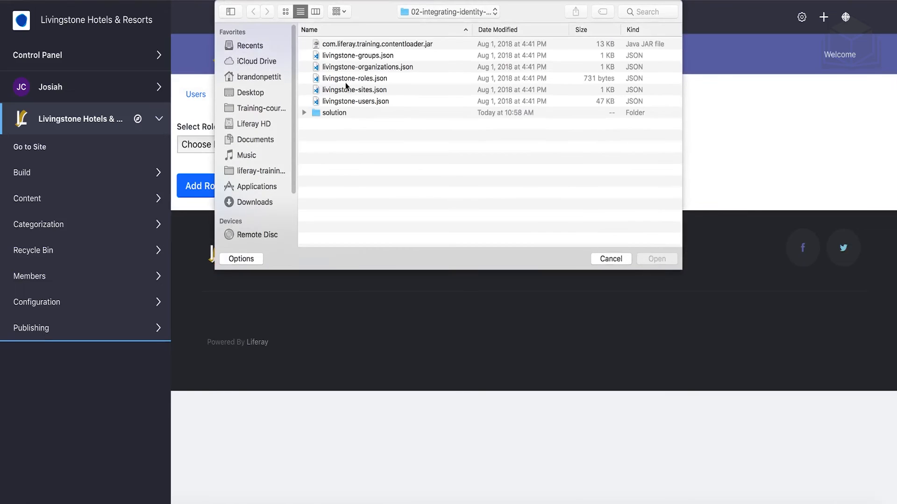
click(368, 80)
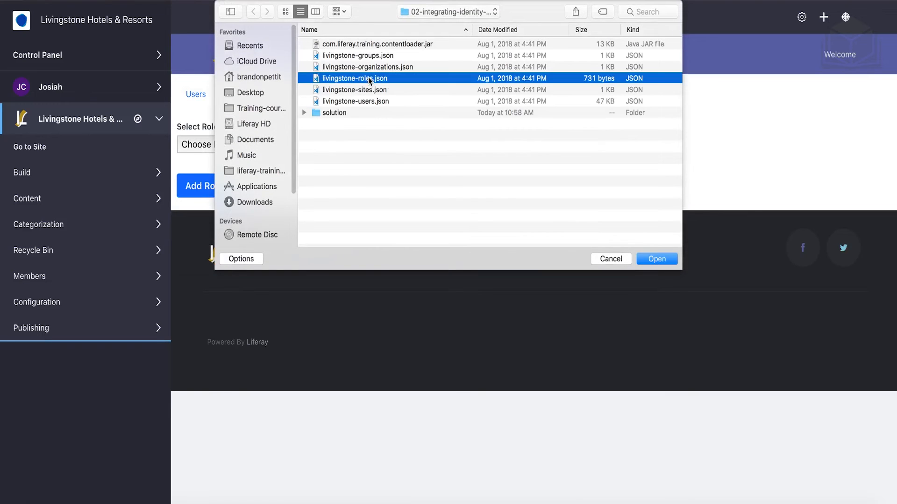
click(654, 259)
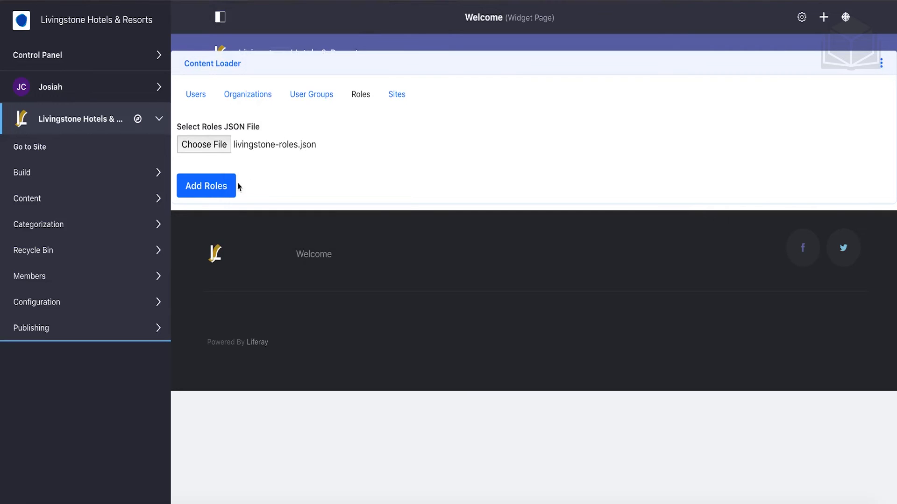
click(228, 191)
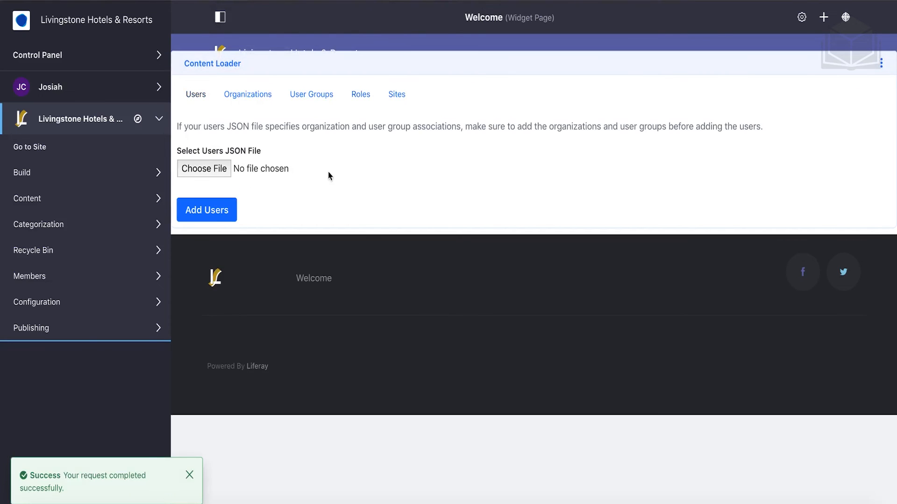
Add the user groups from livingstone-groups.json with the Content Loader.
click(332, 102)
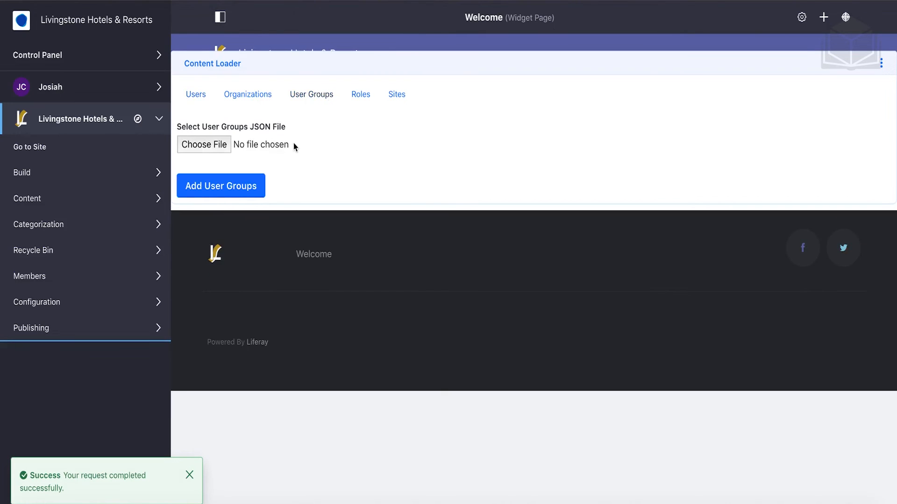
click(223, 145)
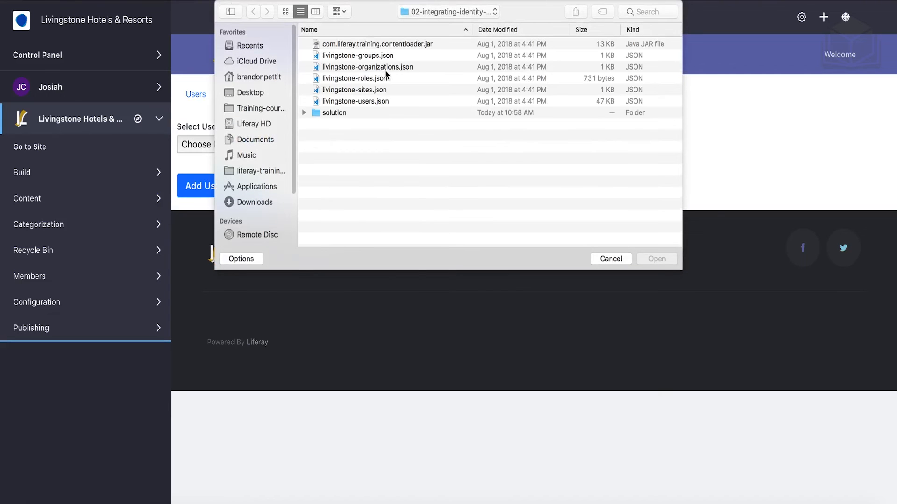
click(366, 56)
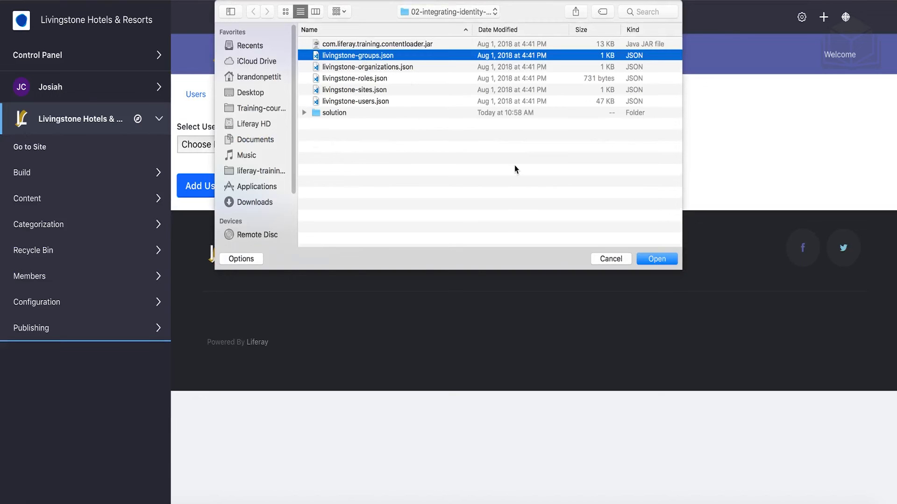
click(656, 259)
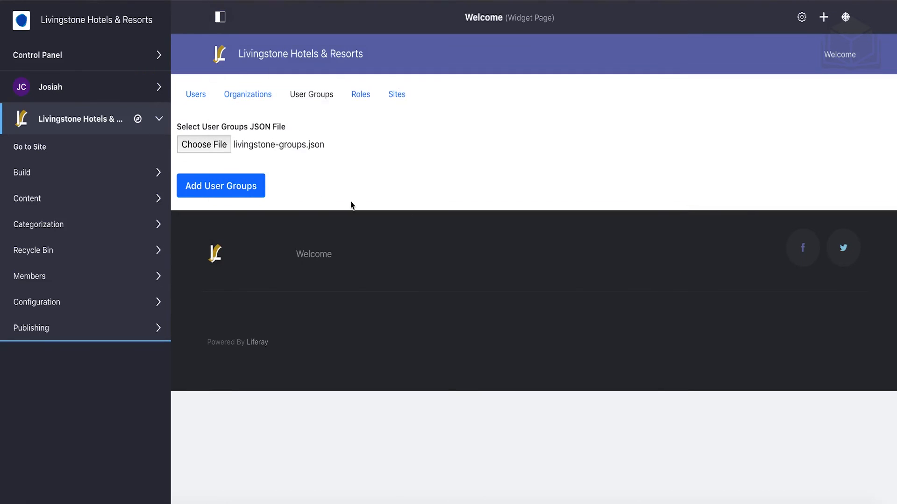
click(234, 200)
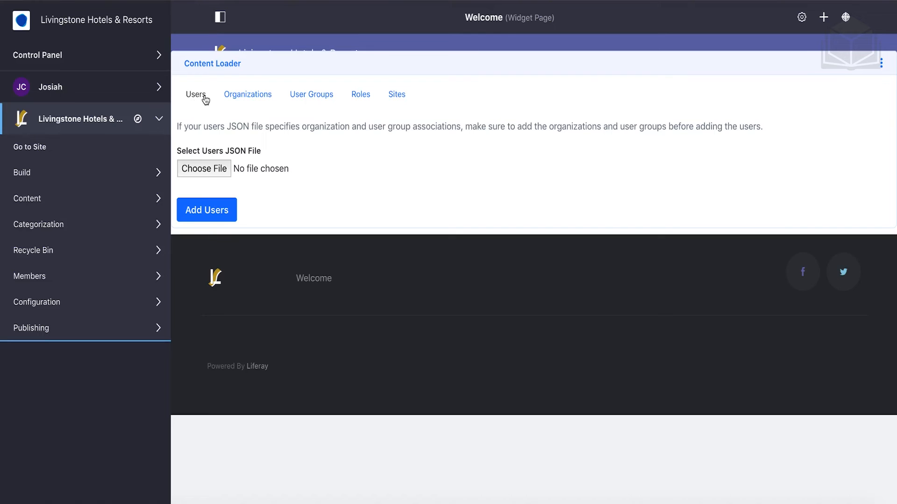
Add the users from livingstone-users.json with the Content Loader.
click(221, 173)
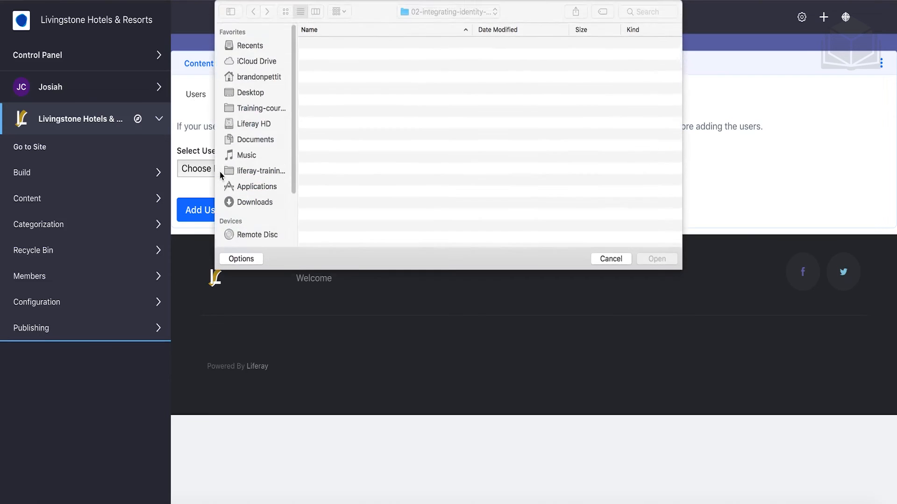
click(368, 101)
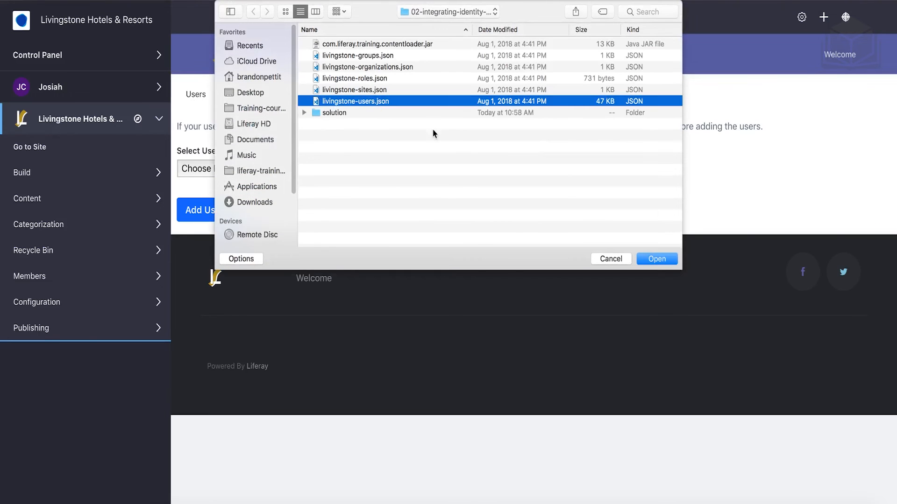
click(657, 259)
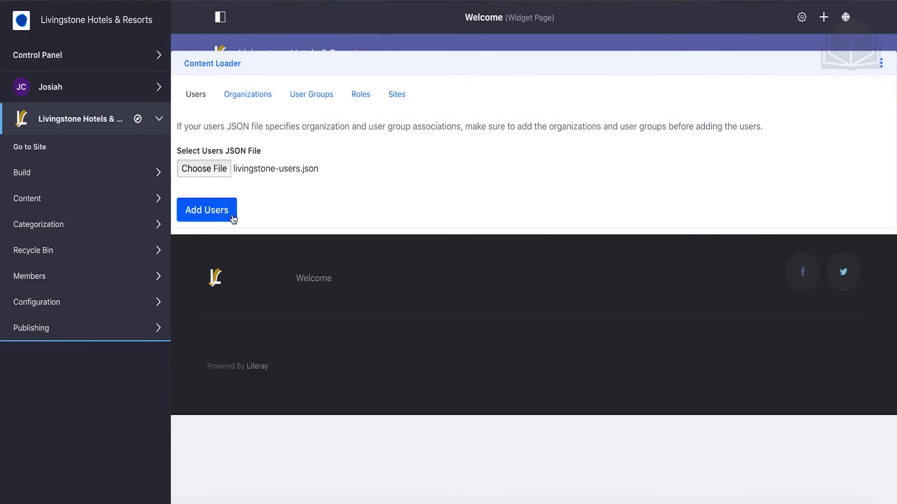
click(232, 217)
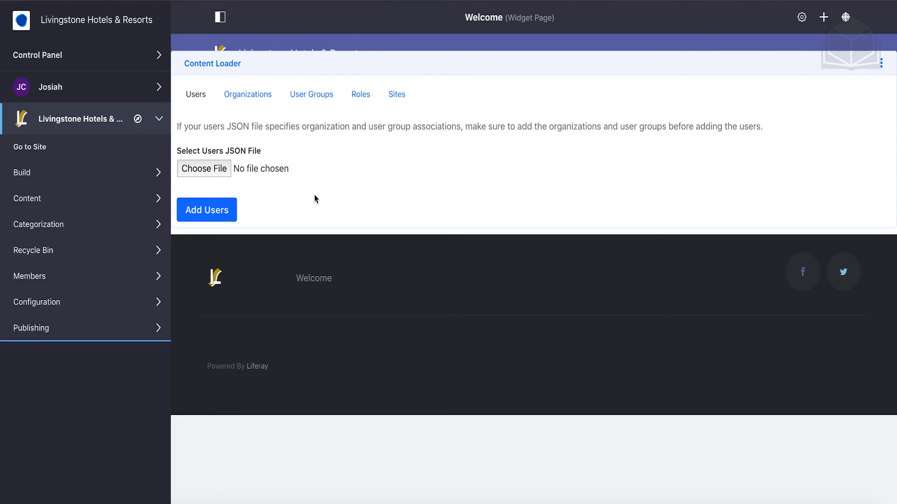
Review the imported user groups and their user assignments in the Control Panel's User Groups list.
click(113, 64)
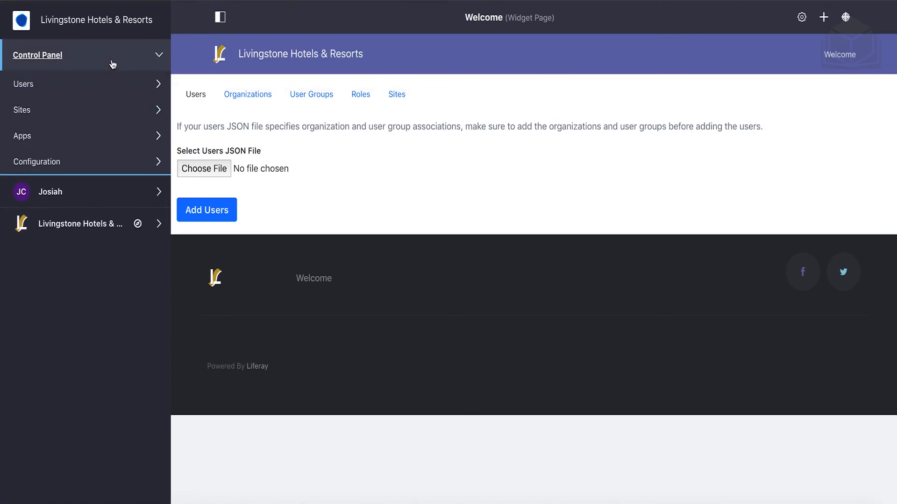
click(90, 85)
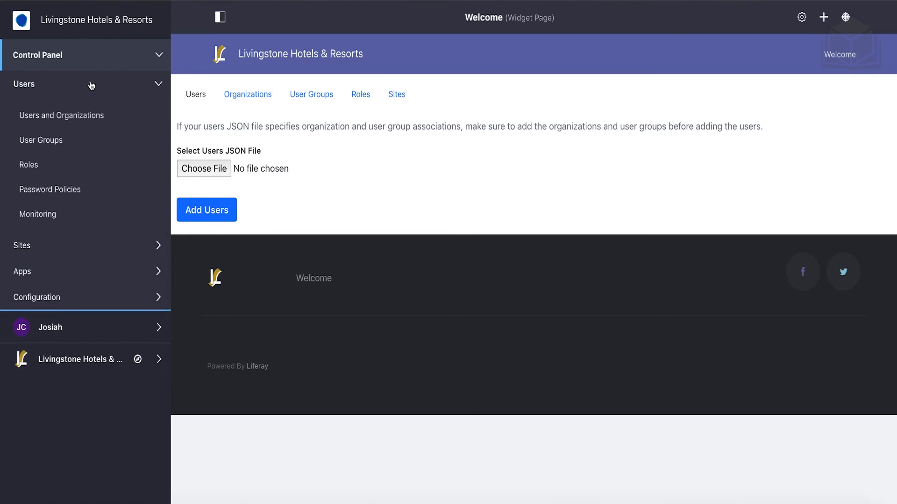
click(56, 140)
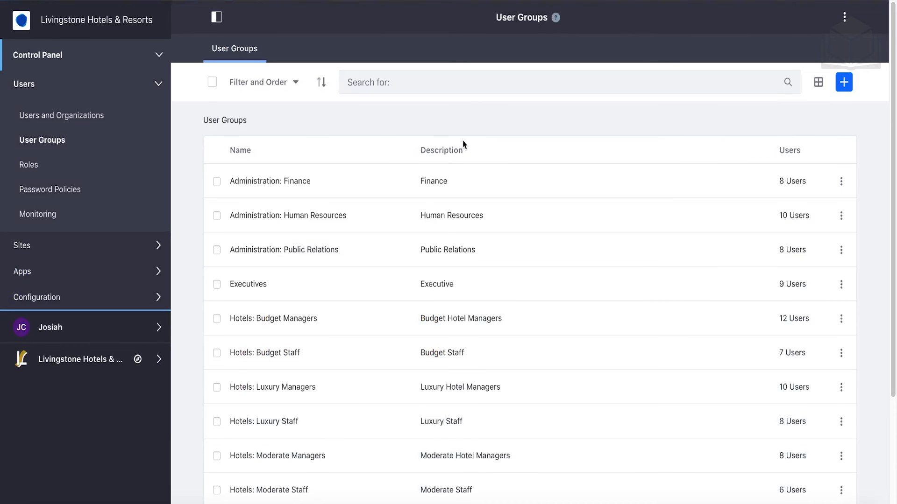
scroll(462, 142, down, 5)
scroll(564, 247, up, 4)
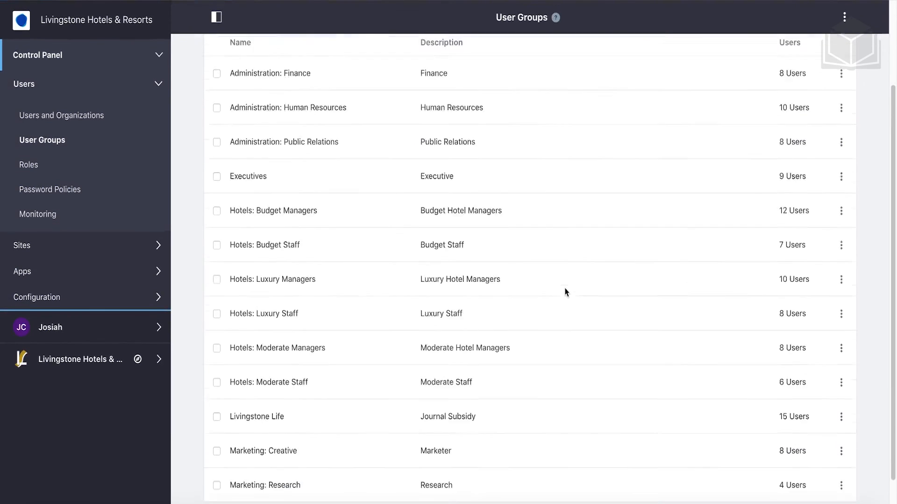
scroll(799, 165, down, 1)
scroll(801, 169, down, 2)
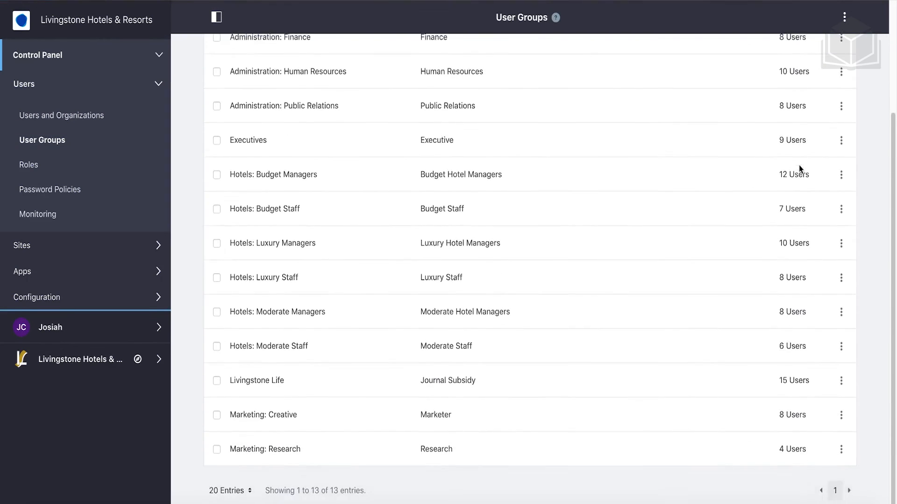
scroll(800, 169, up, 2)
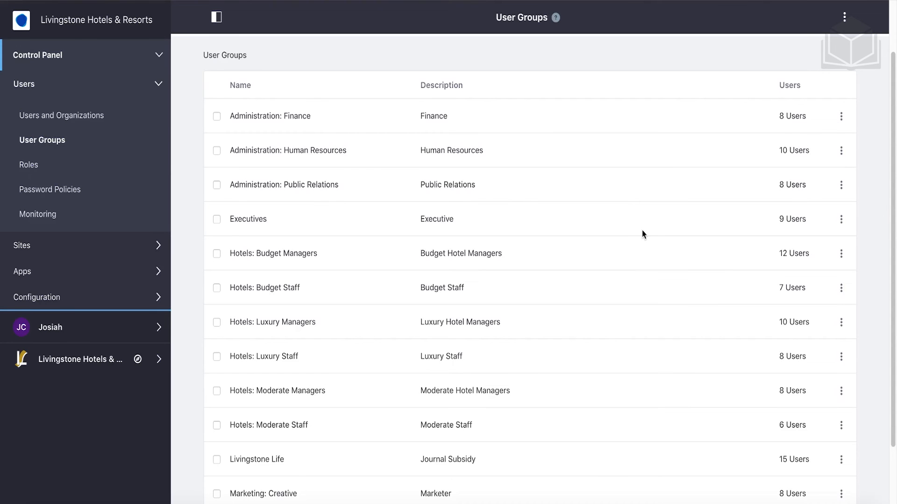
scroll(421, 122, down, 3)
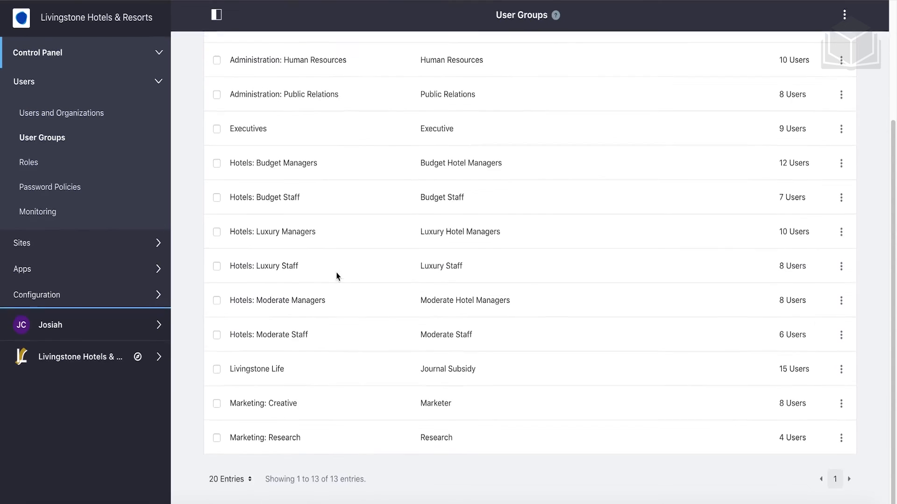
scroll(335, 346, up, 5)
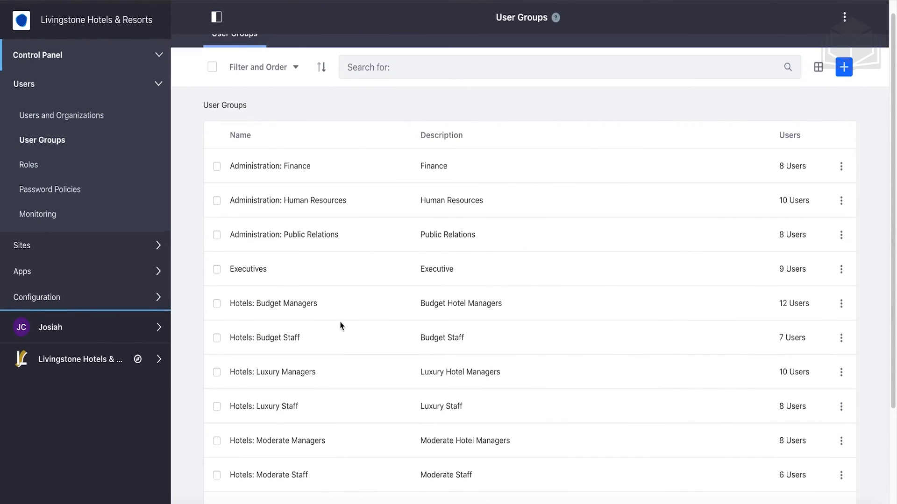
Review the imported users and the members of the Livingstone Hotels & Resorts Inc. organization in Users and Organizations.
click(87, 119)
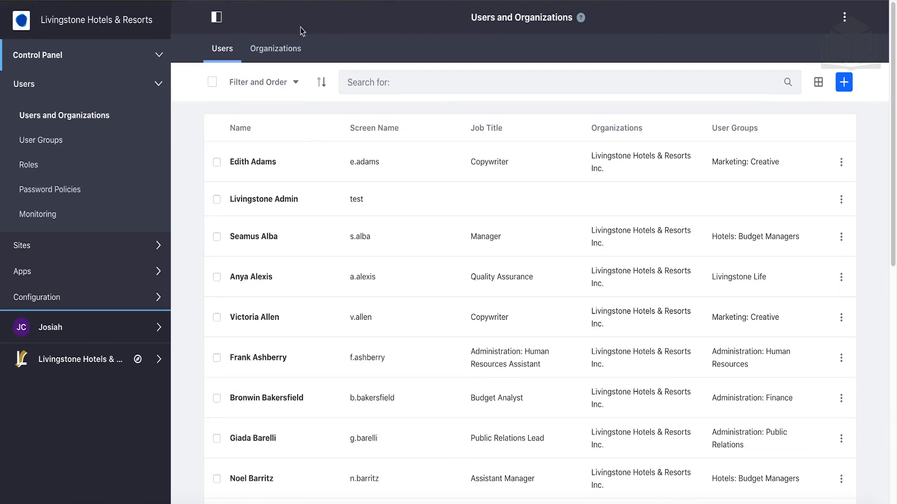
click(501, 237)
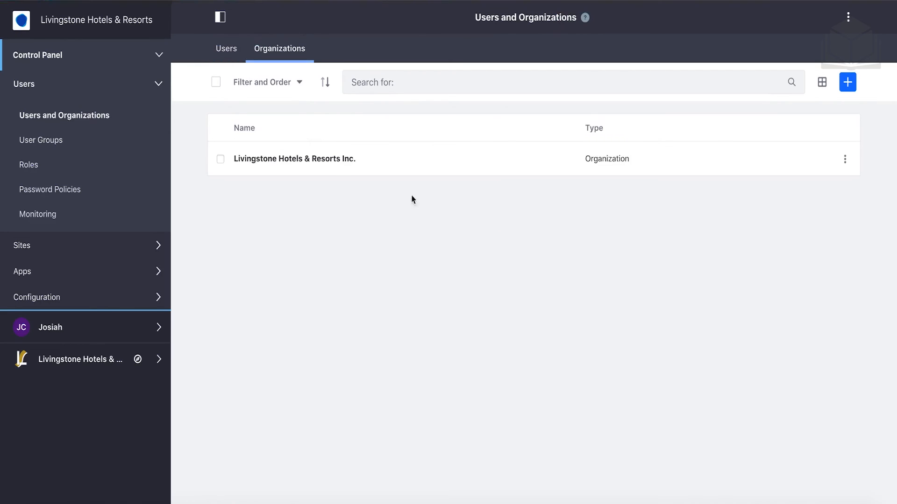
click(304, 160)
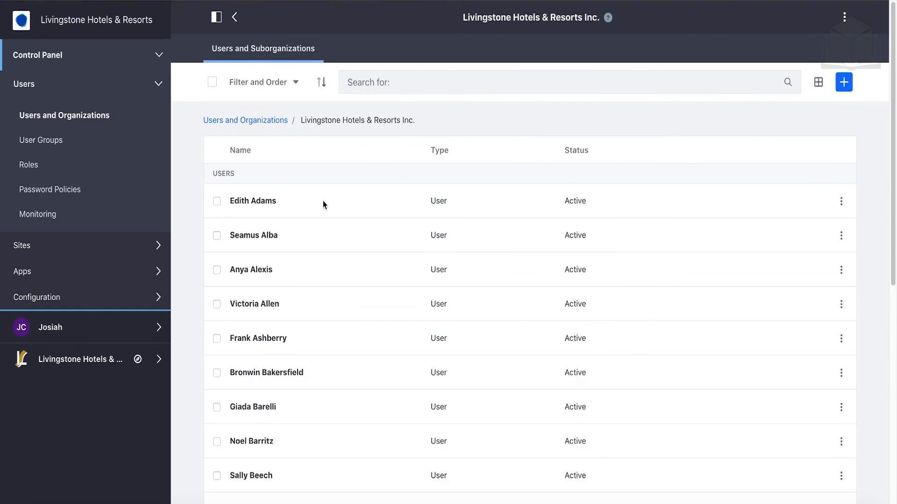
scroll(309, 144, down, 10)
scroll(310, 144, up, 10)
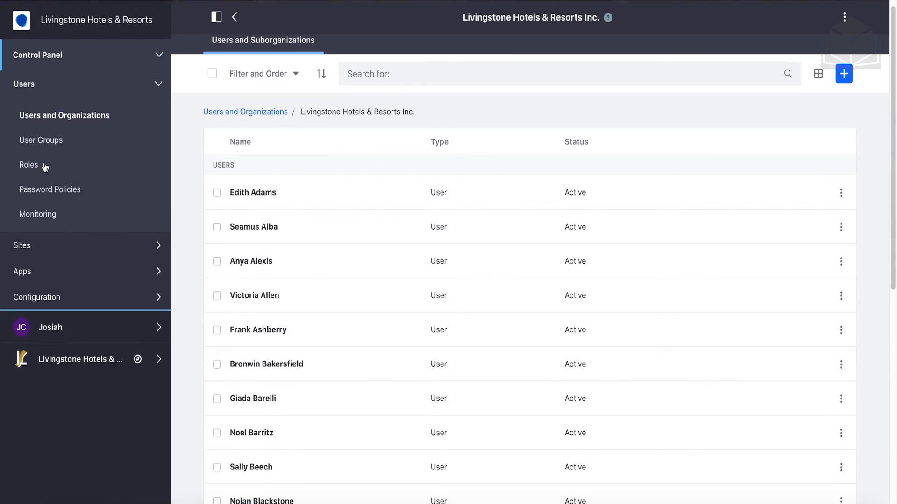
Review the imported sites, their child sites and membership types in the Control Panel's Sites list.
click(85, 250)
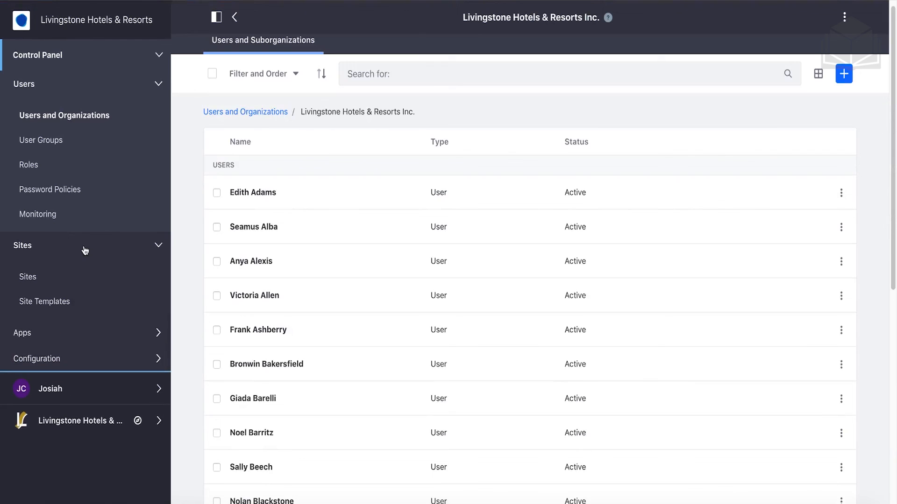
click(32, 277)
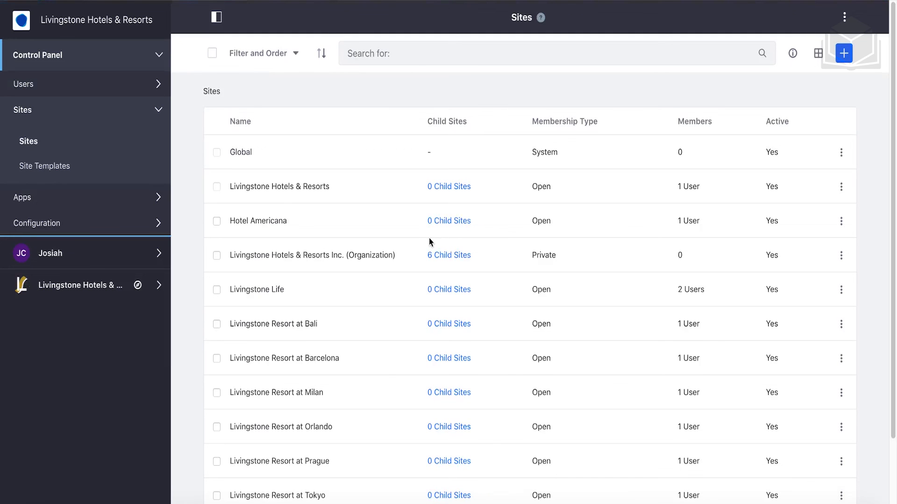
scroll(431, 242, down, 2)
scroll(431, 242, up, 2)
scroll(401, 290, down, 2)
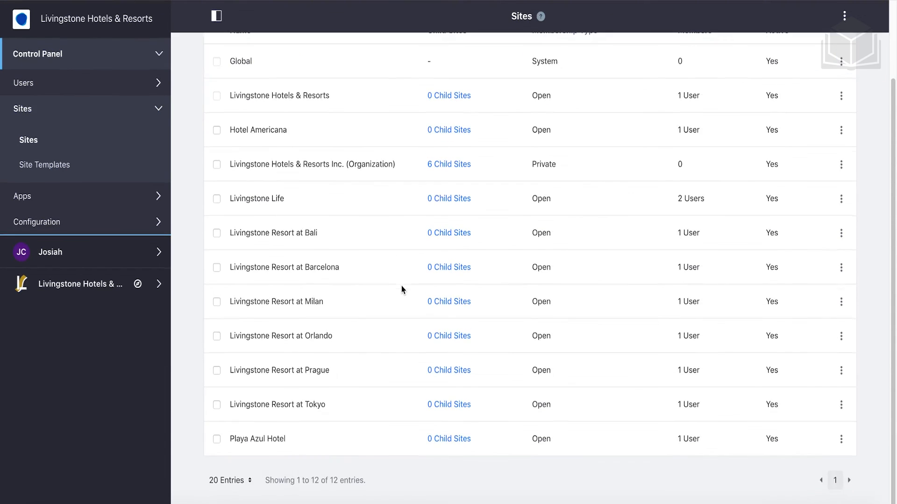
scroll(402, 290, up, 2)
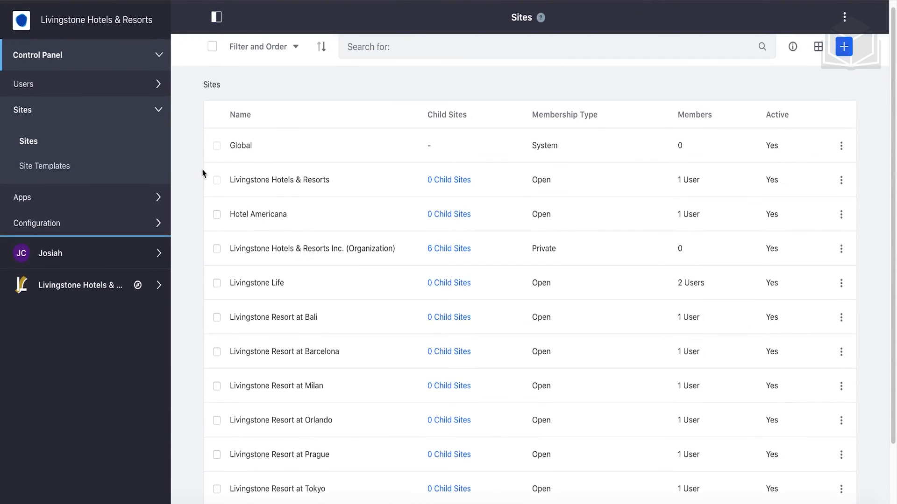
Review the imported regular roles and their assignees in the Control Panel's Roles list.
click(95, 85)
click(32, 168)
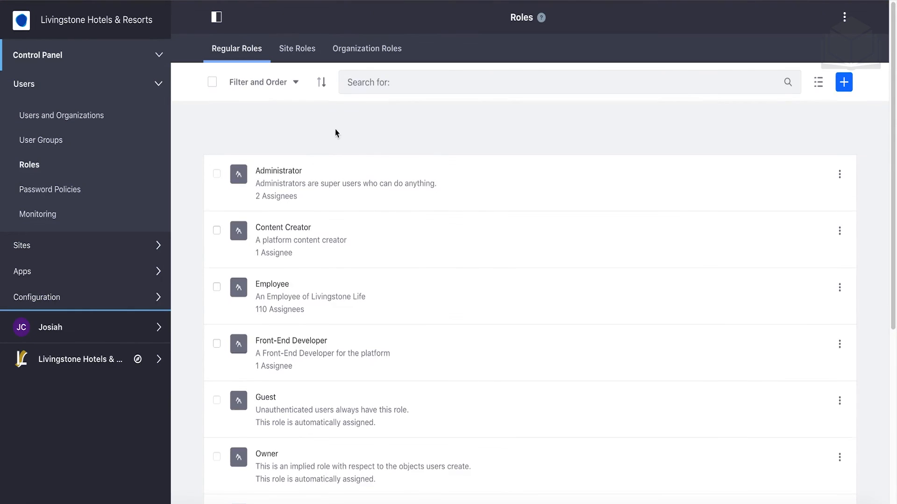
scroll(335, 133, down, 1)
scroll(379, 252, down, 1)
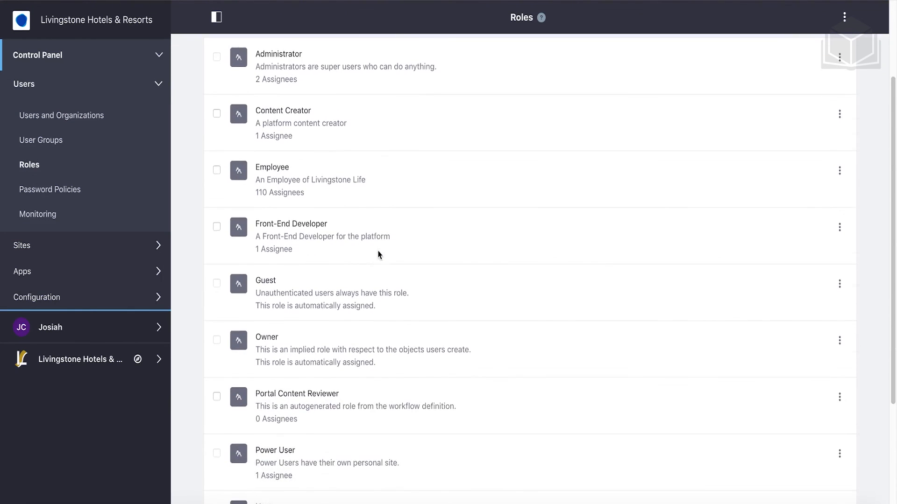
scroll(378, 254, down, 1)
scroll(415, 292, down, 2)
scroll(416, 292, down, 2)
scroll(384, 350, up, 5)
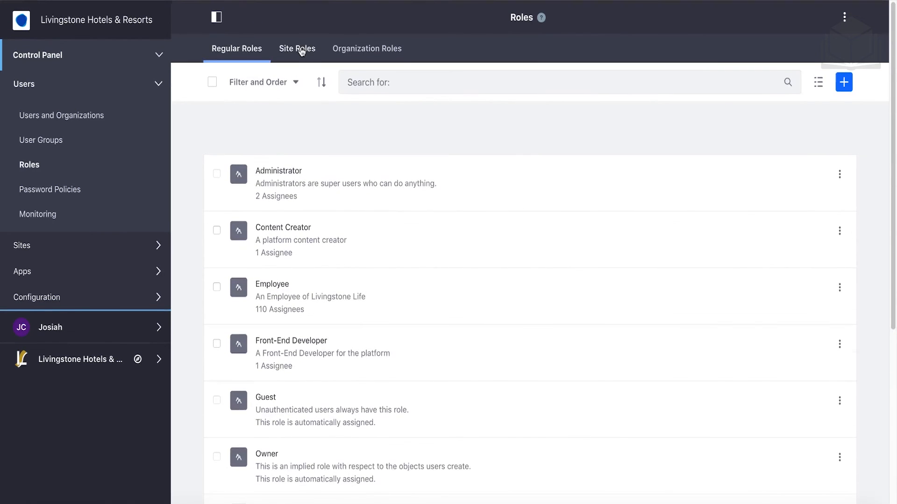
Check the site roles and organization roles, ending back on the regular roles.
click(301, 50)
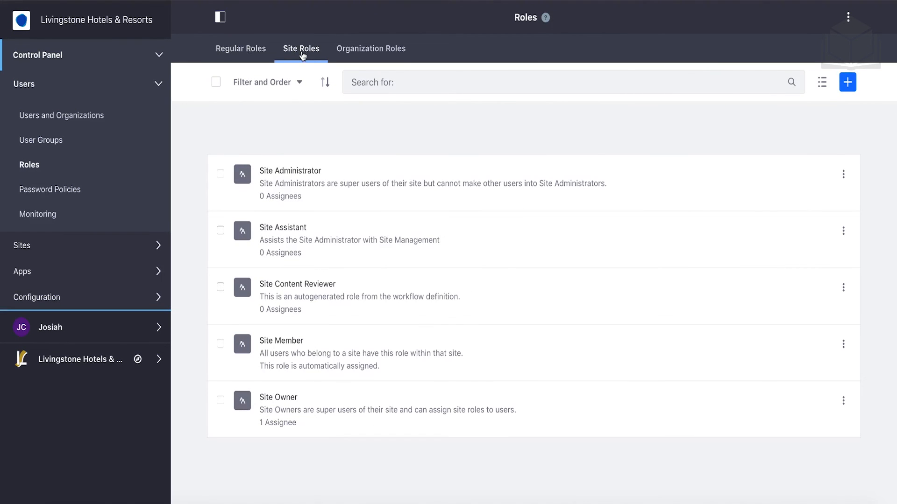
click(373, 52)
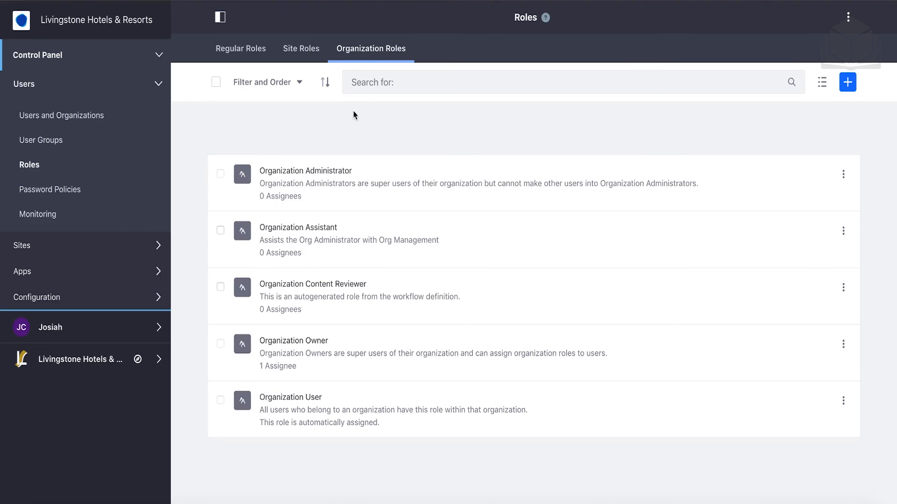
click(243, 49)
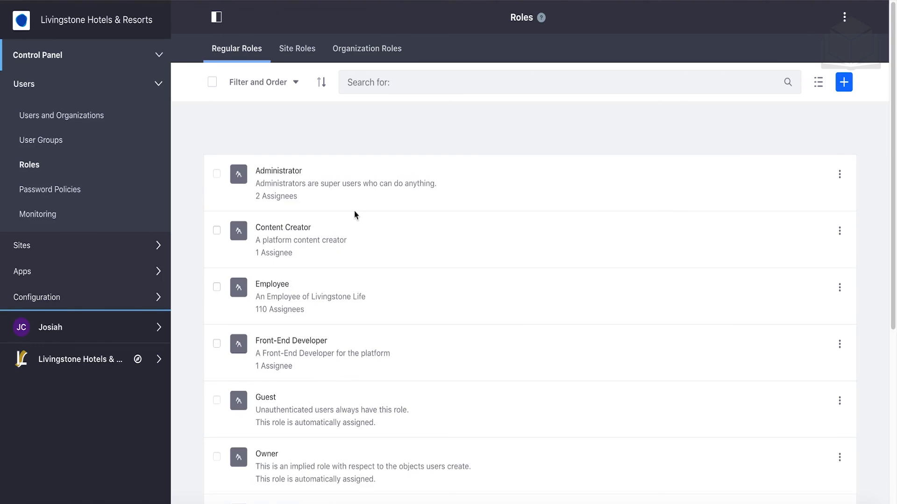